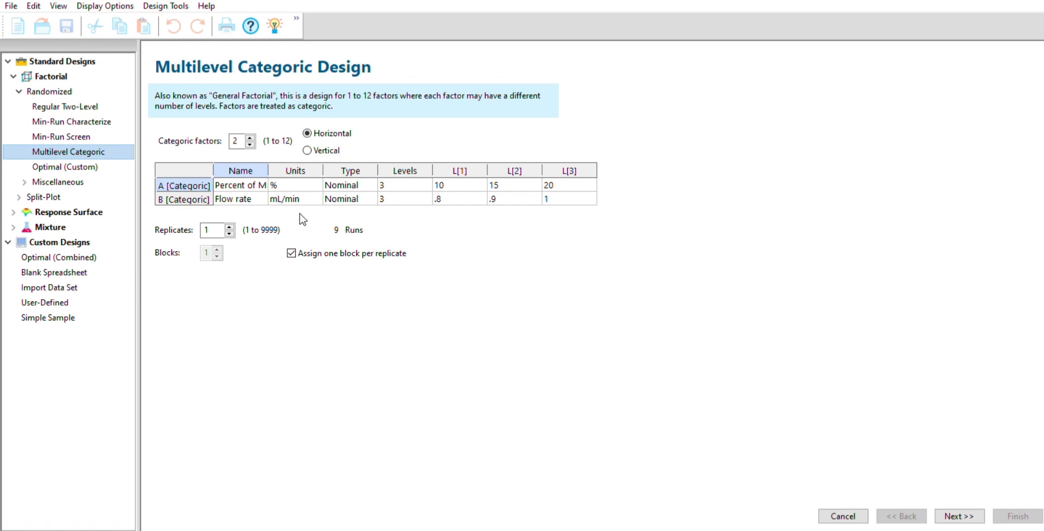
# Review the names, units and types of the two categoric factors, percent of methanol and flow rate.
pyautogui.doubleClick(241, 185)
pyautogui.click(242, 185)
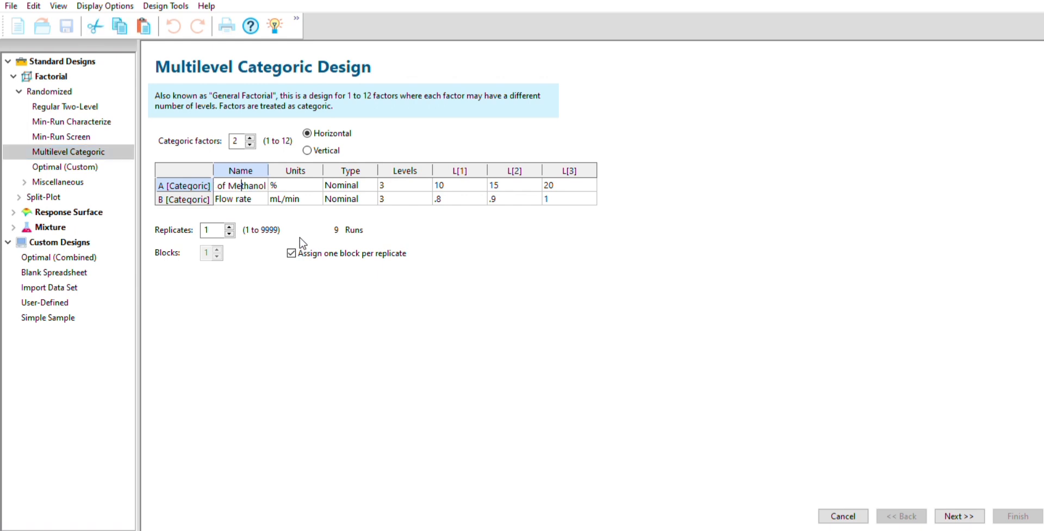
pyautogui.click(241, 198)
pyautogui.click(295, 185)
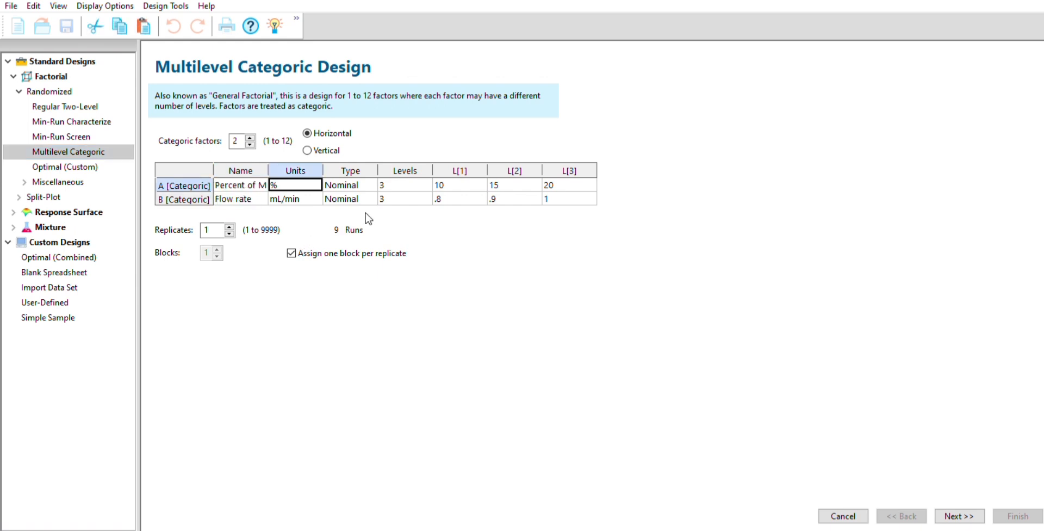
pyautogui.press('Down')
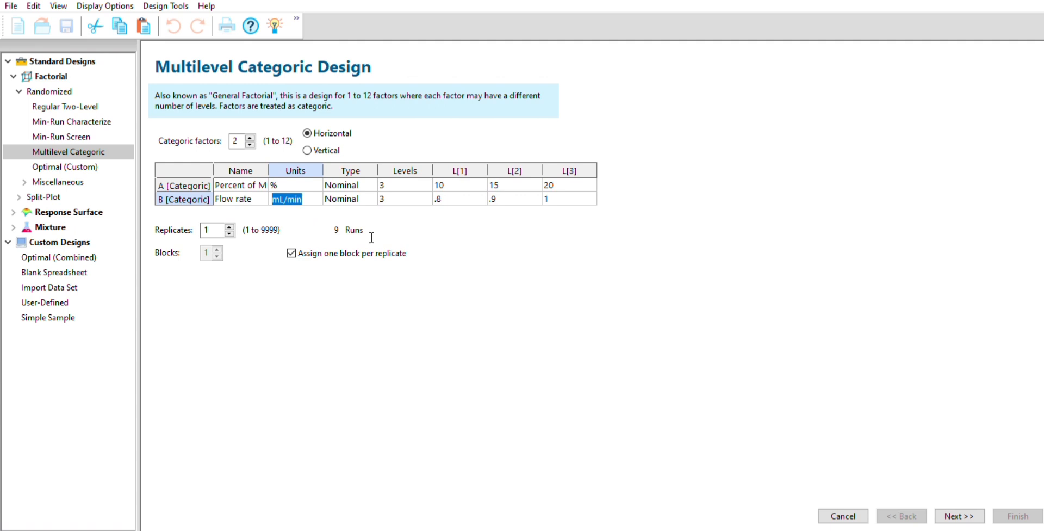
pyautogui.press('Return')
pyautogui.press('Return')
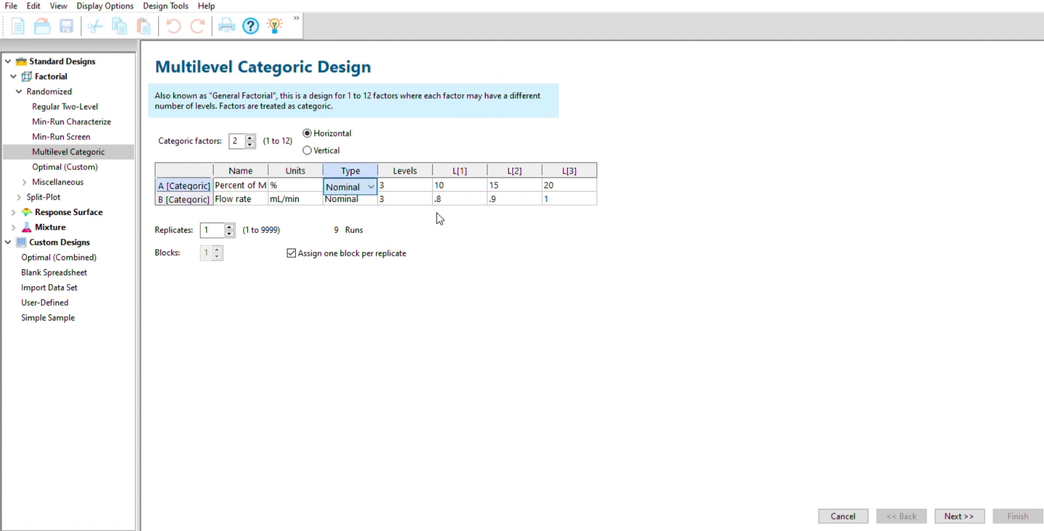
pyautogui.press('Return')
pyautogui.press('Return')
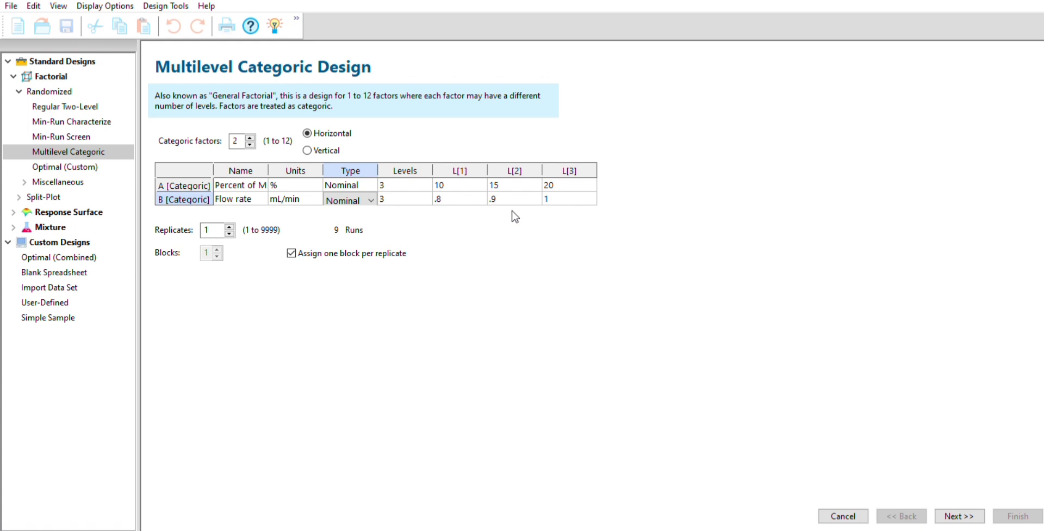
# Check the three levels defined for the methanol percentage and for the flow rate.
pyautogui.press('Tab')
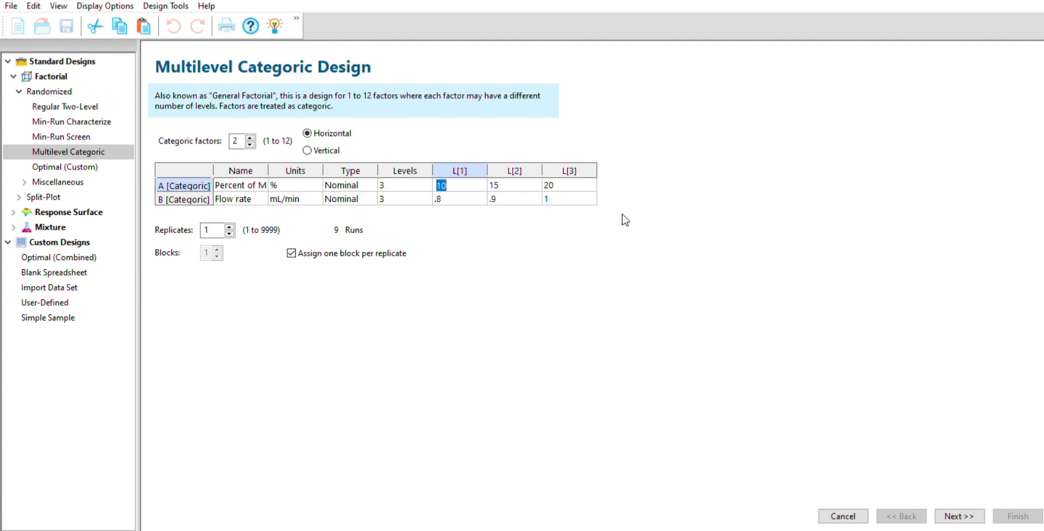
pyautogui.press('Tab')
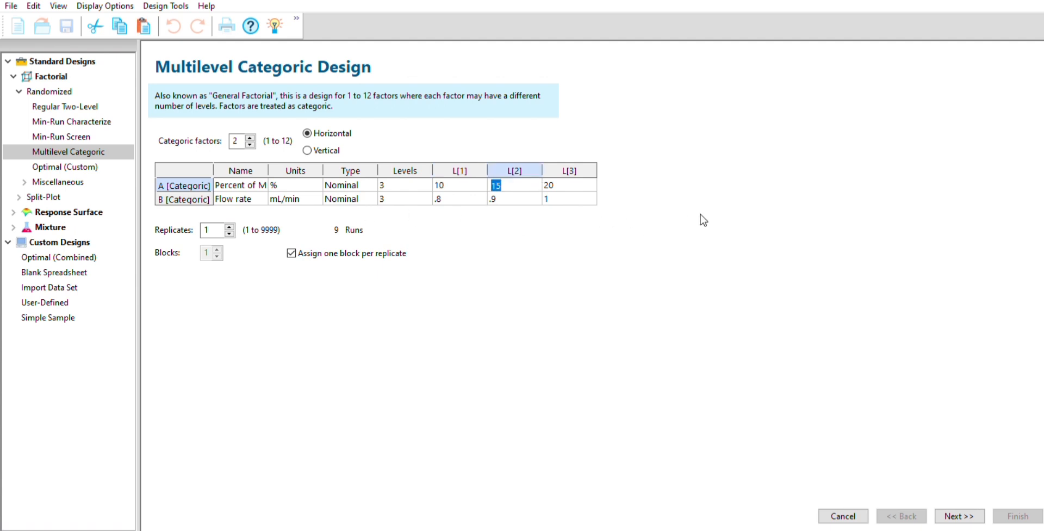
pyautogui.press('Tab')
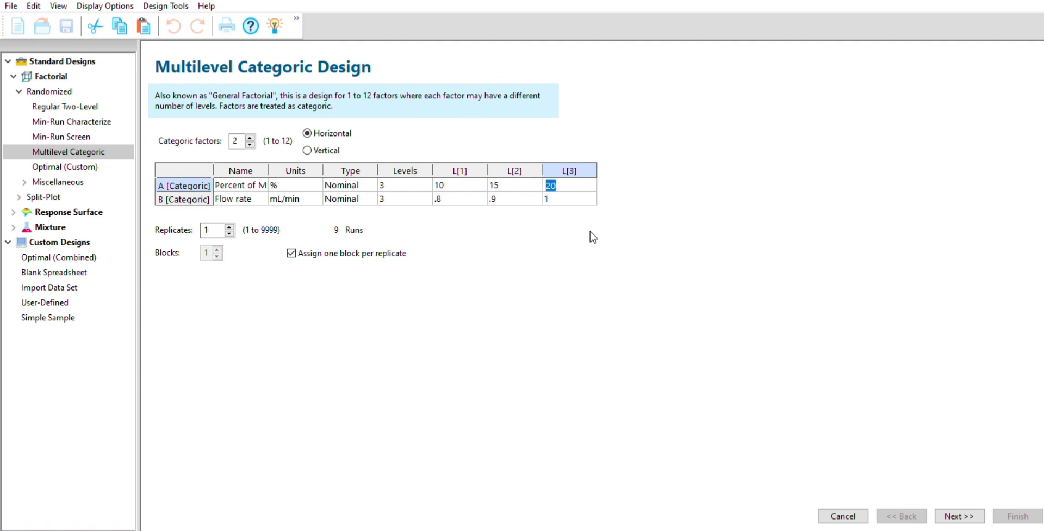
pyautogui.press('Tab')
pyautogui.press('Tab')
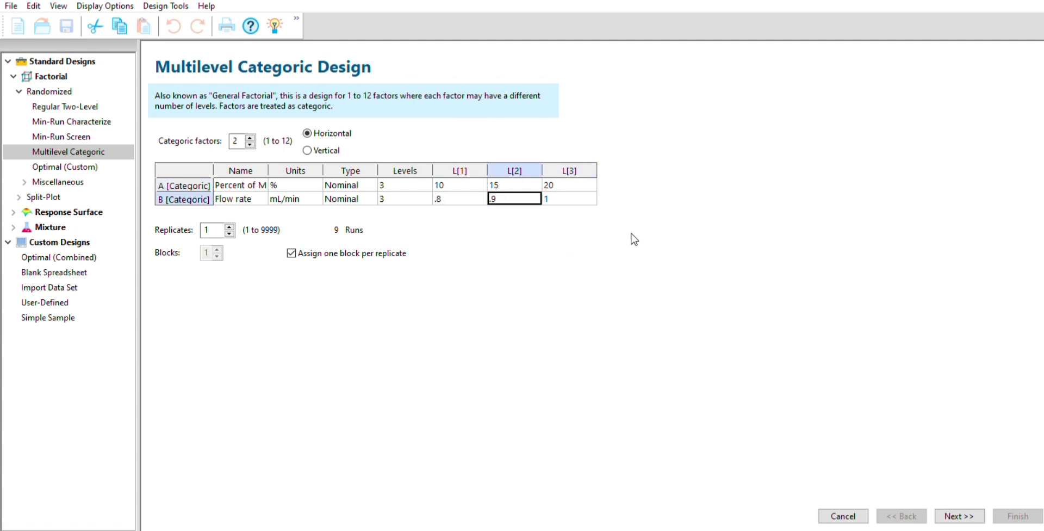
pyautogui.press('Tab')
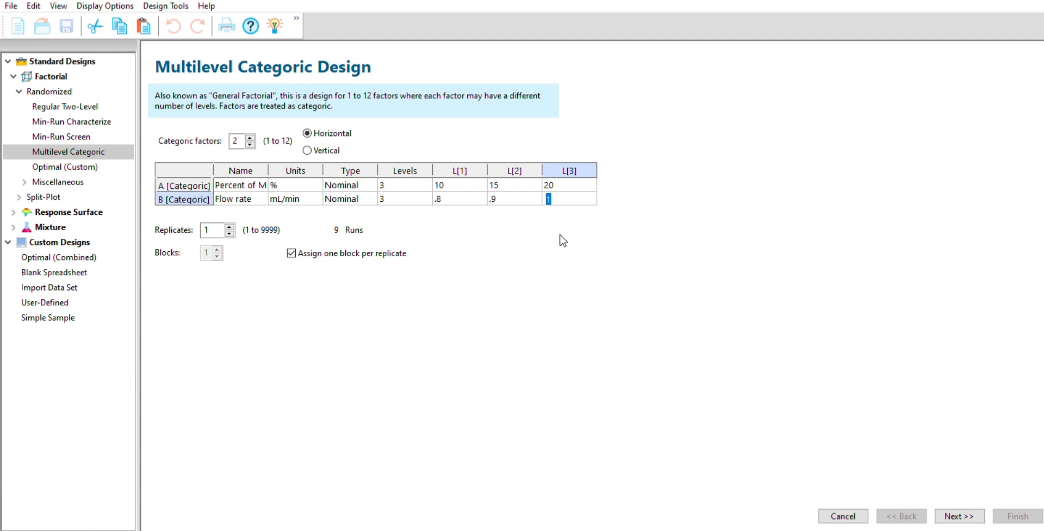
pyautogui.press('Tab')
pyautogui.press('Tab')
pyautogui.press('Tab')
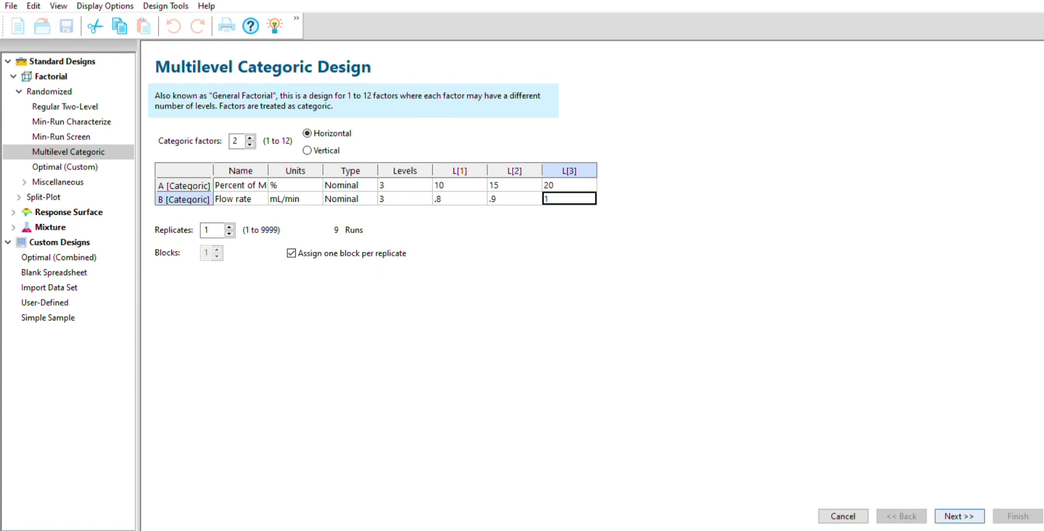
# Accept the factors and the seven responses with their default signal and noise values, and generate the multilevel categoric design.
pyautogui.click(959, 516)
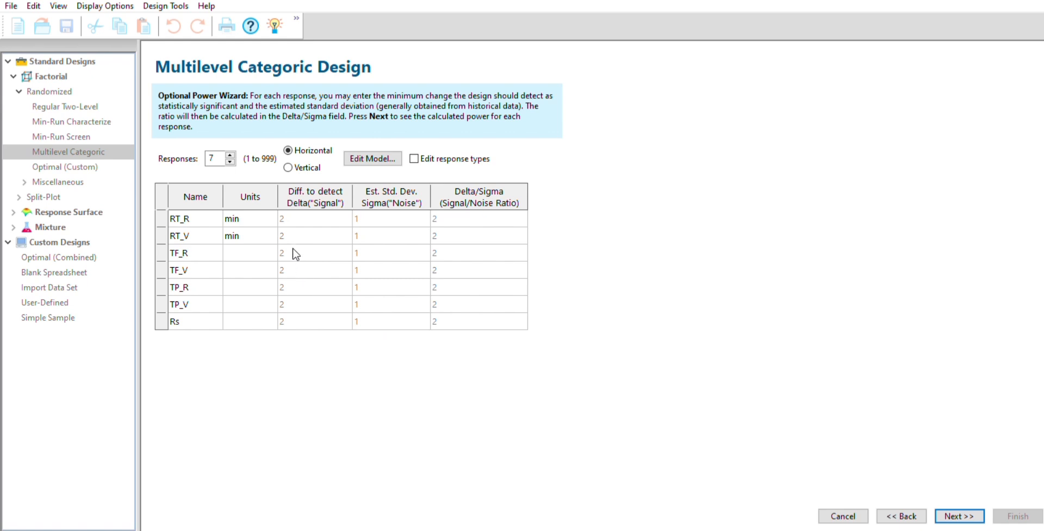
pyautogui.press('Tab')
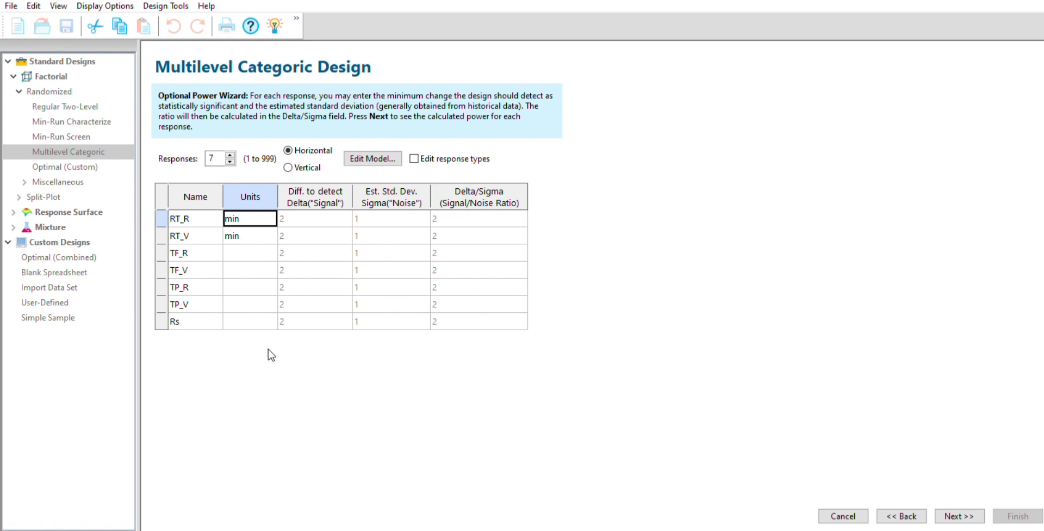
pyautogui.press('Up')
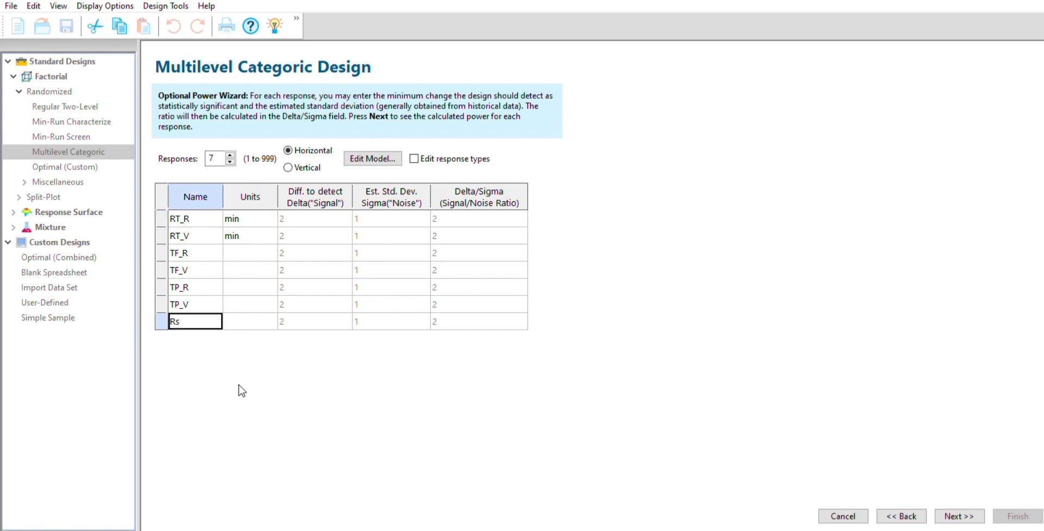
pyautogui.click(237, 386)
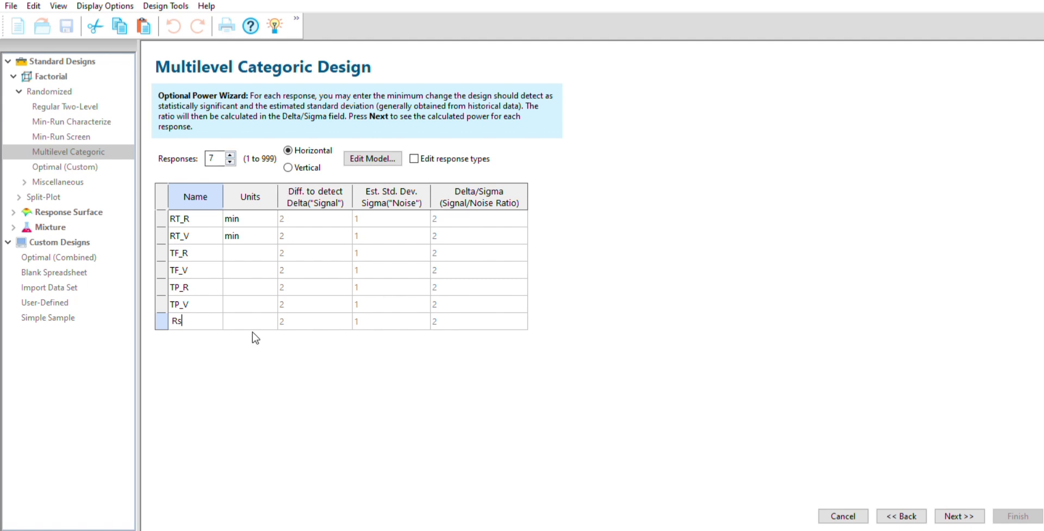
pyautogui.moveTo(230, 258); pyautogui.dragTo(227, 385)
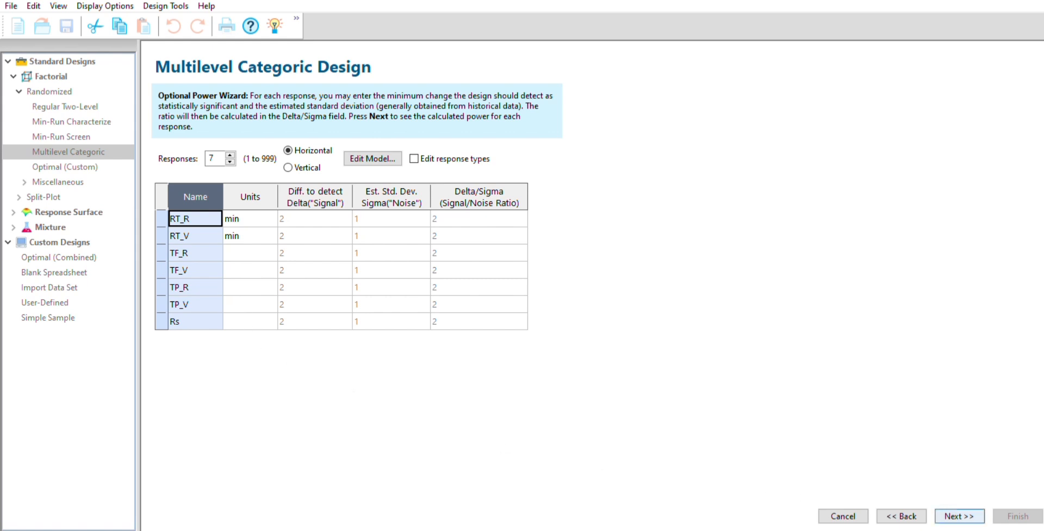
pyautogui.click(959, 515)
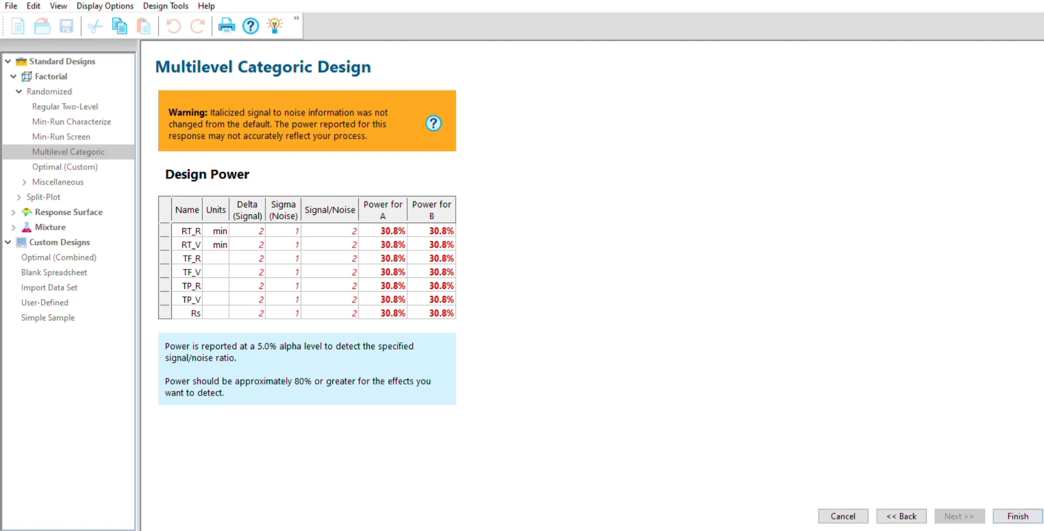
pyautogui.click(1017, 515)
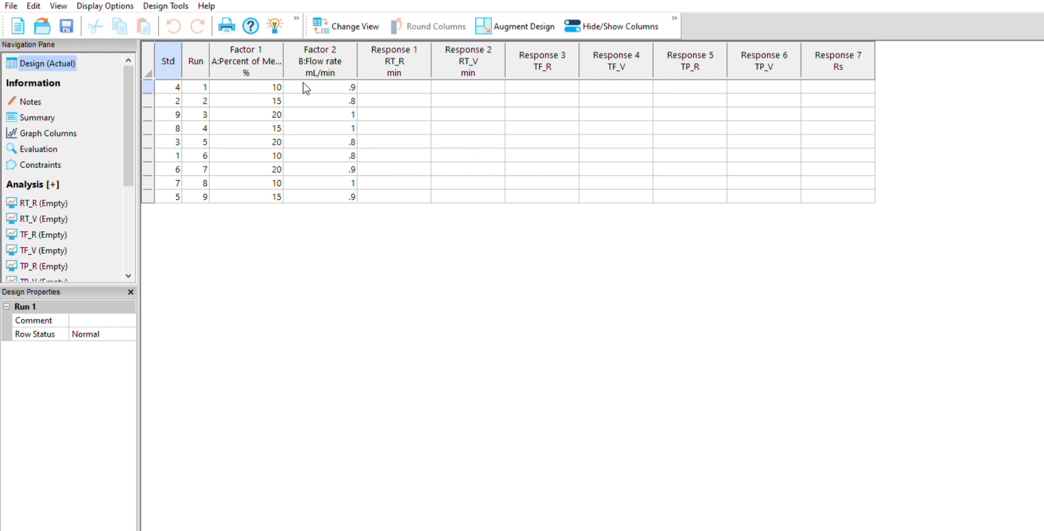
# Examine the first run's methanol and flow rate settings and its response cells in the design table.
pyautogui.click(261, 91)
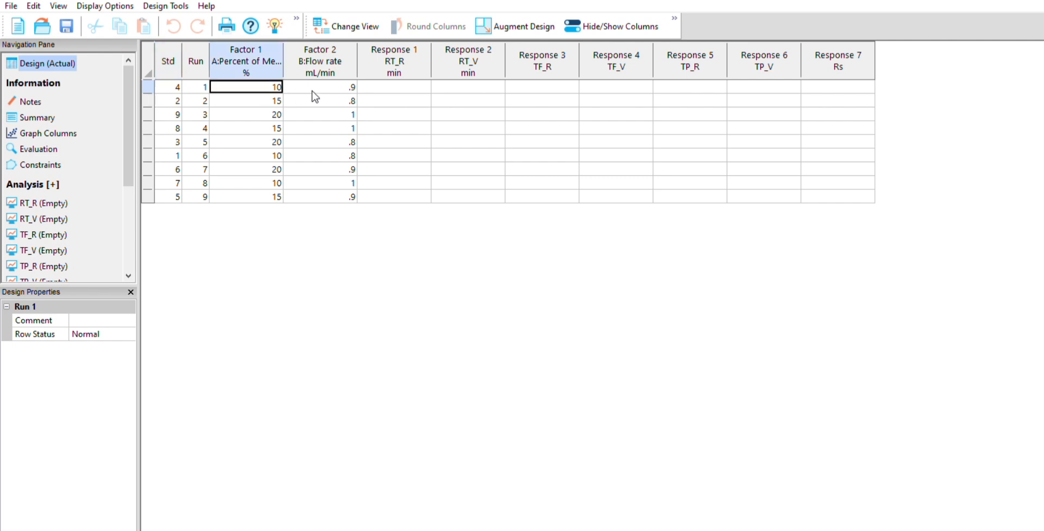
pyautogui.click(326, 88)
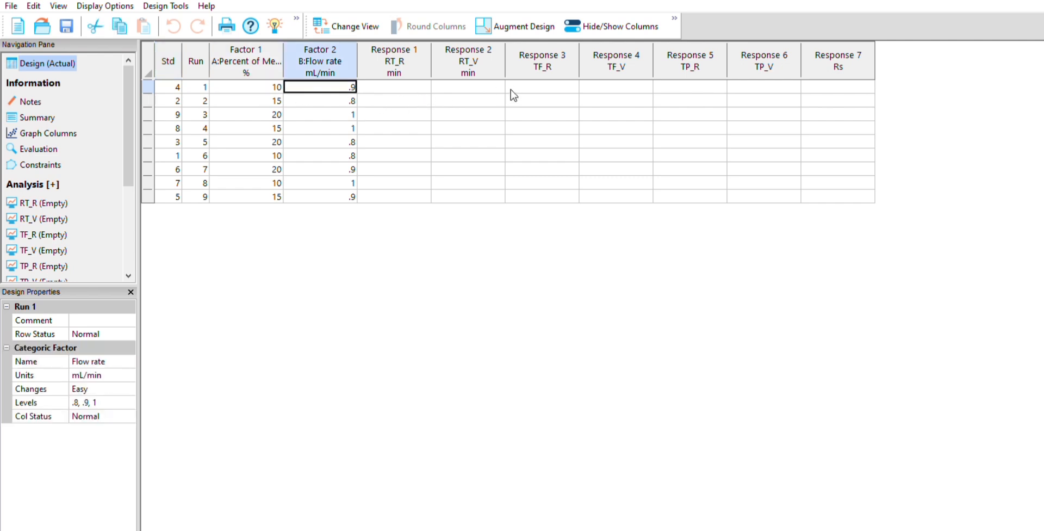
pyautogui.moveTo(394, 61); pyautogui.dragTo(997, 87)
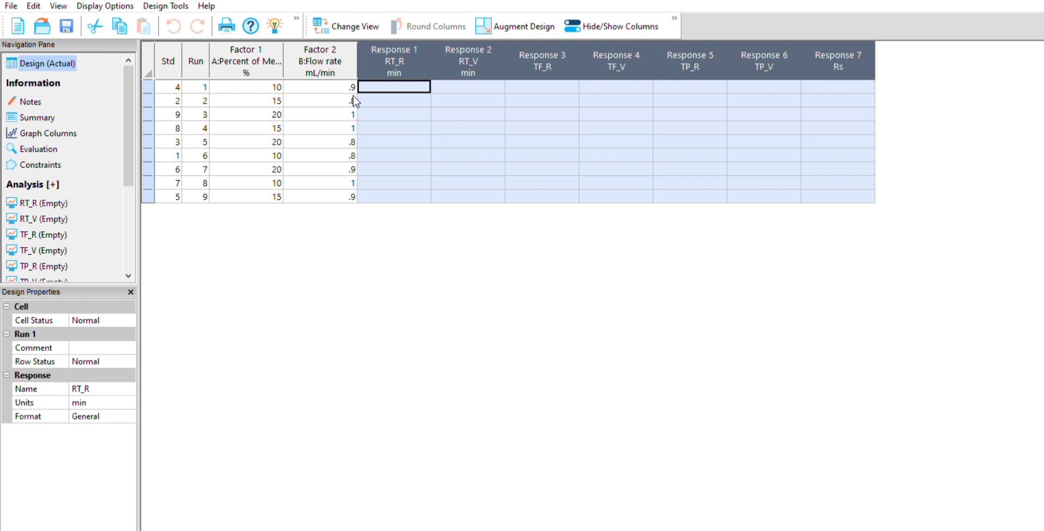
pyautogui.click(263, 88)
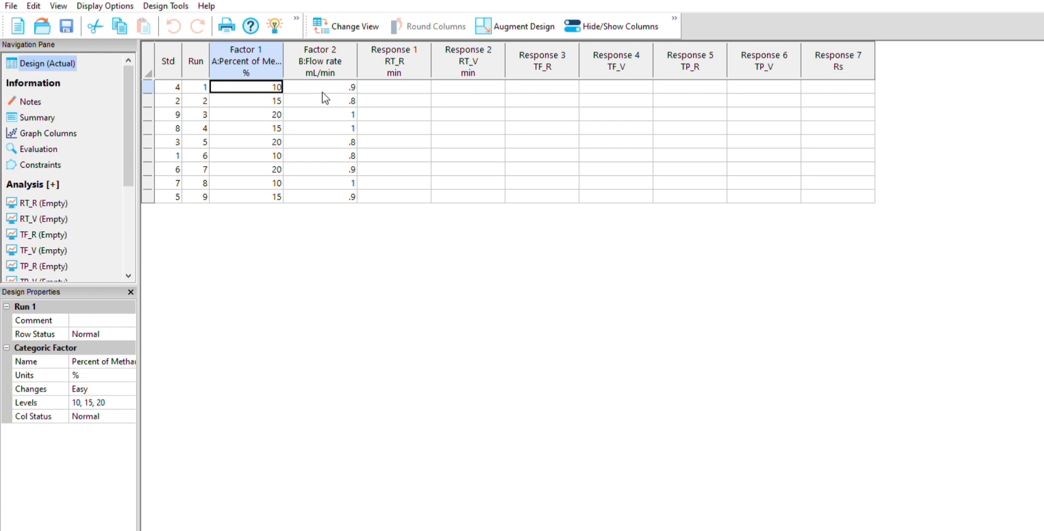
pyautogui.press('F2')
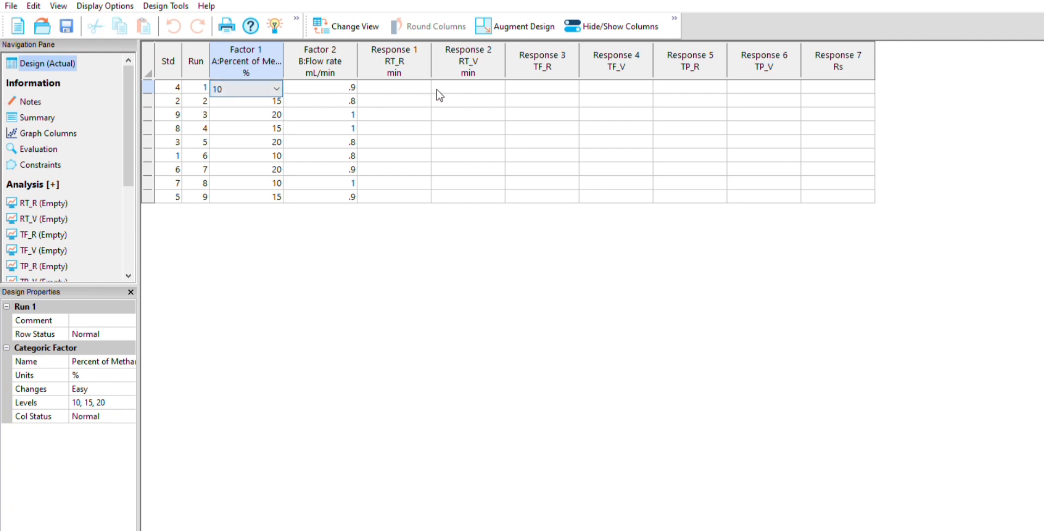
pyautogui.press('Tab')
pyautogui.press('F2')
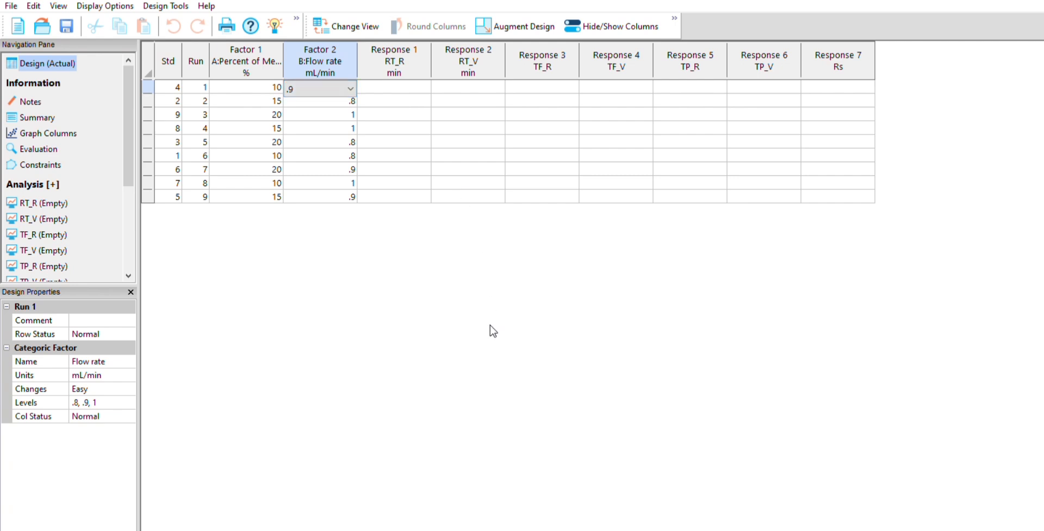
pyautogui.press('Escape')
pyautogui.press('Tab')
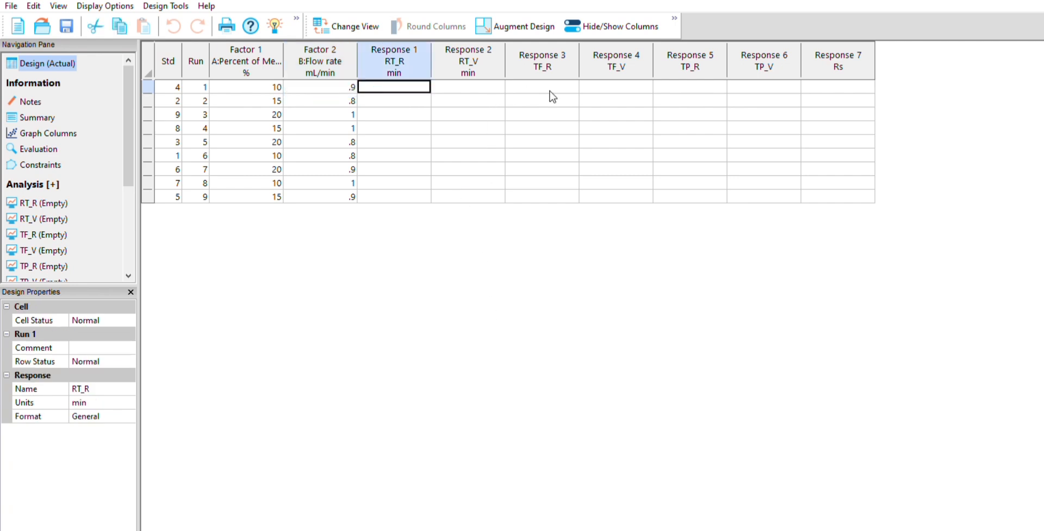
pyautogui.press('Tab')
pyautogui.press('Tab')
pyautogui.press('Tab')
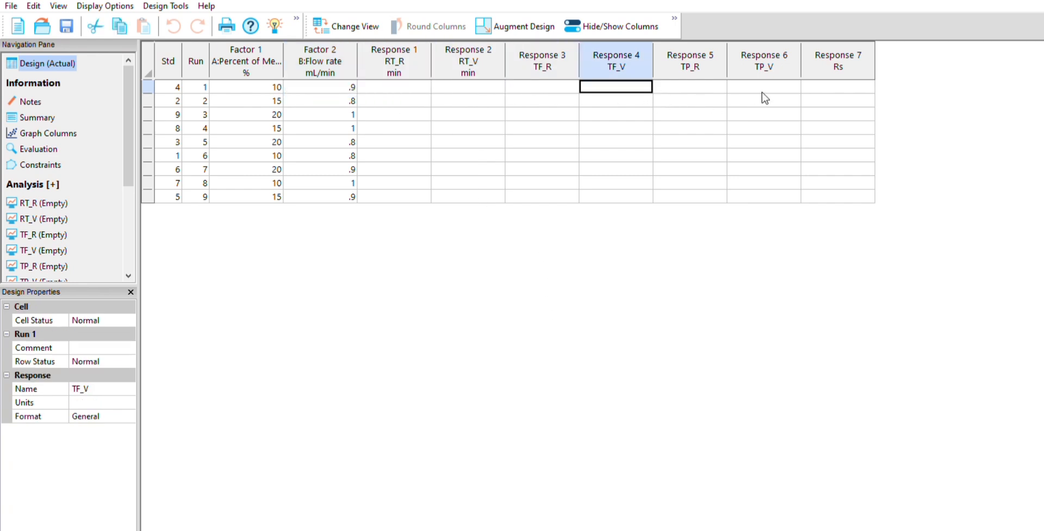
pyautogui.press('Tab')
pyautogui.press('Return')
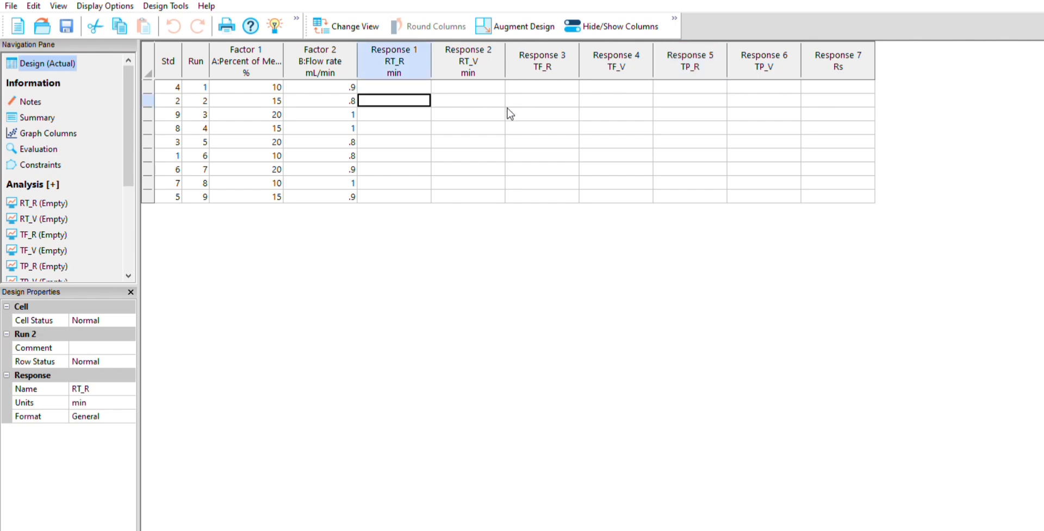
# Examine the run order column and the response columns from RT_R through TP_V across all runs.
pyautogui.moveTo(247, 89); pyautogui.dragTo(252, 234)
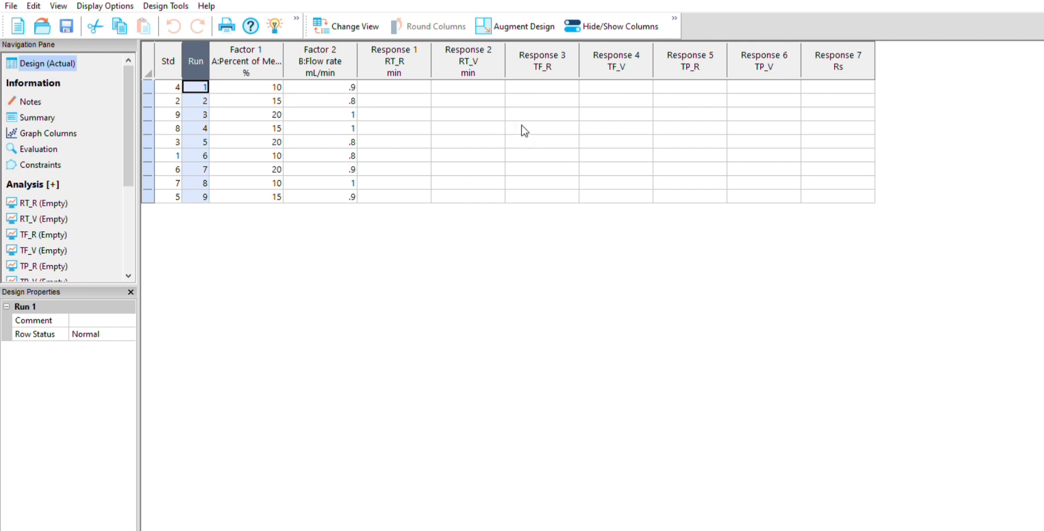
pyautogui.moveTo(508, 91); pyautogui.dragTo(503, 226)
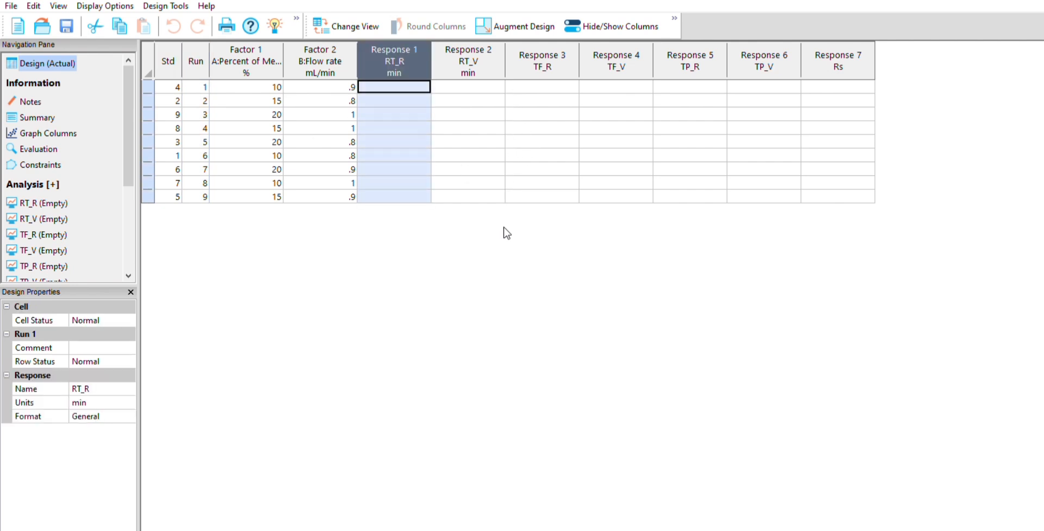
pyautogui.click(593, 63)
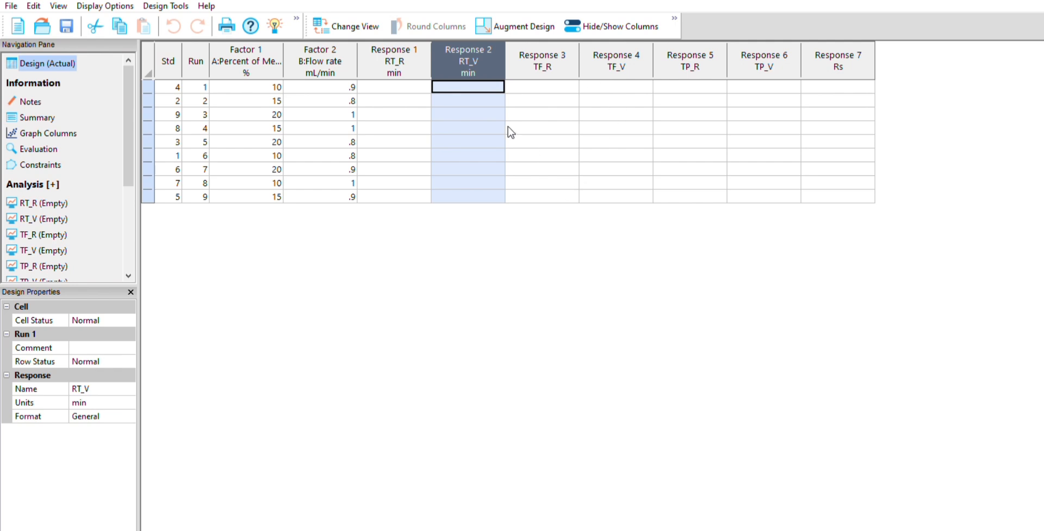
pyautogui.press('Right')
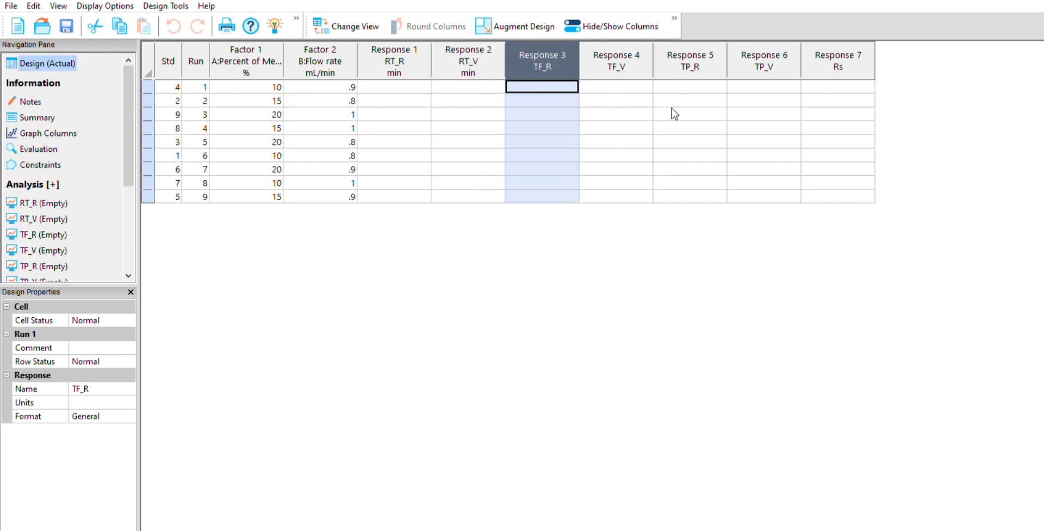
pyautogui.press('Right')
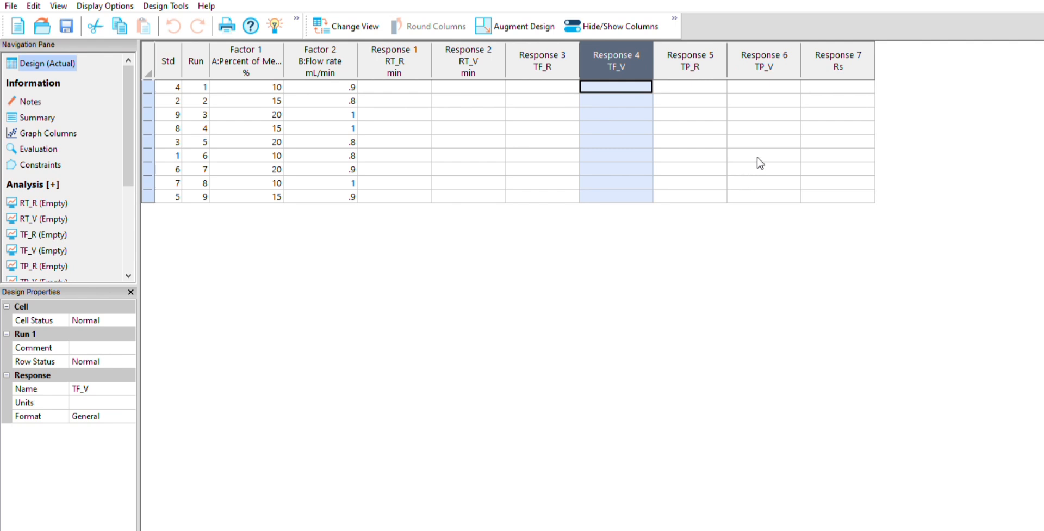
pyautogui.press('Right')
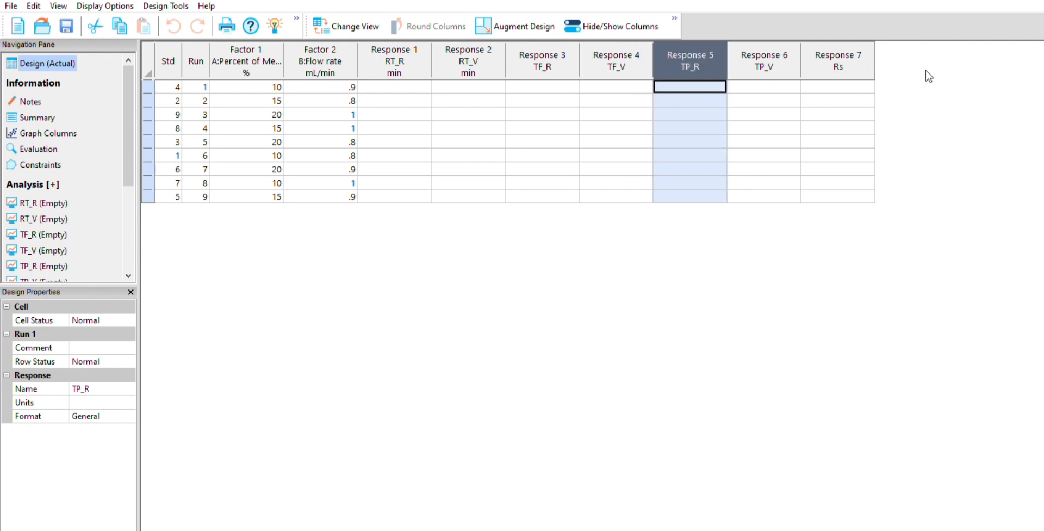
pyautogui.press('Right')
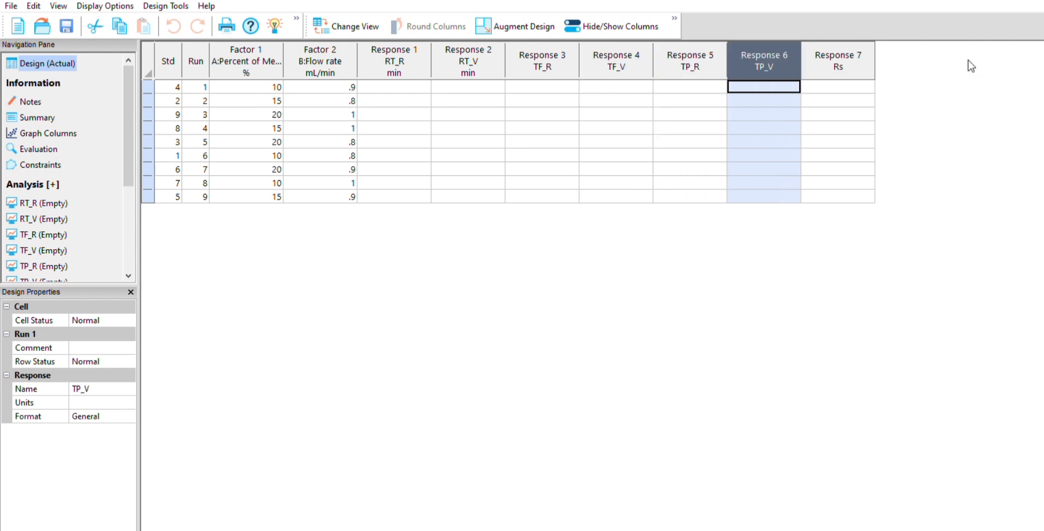
pyautogui.press('Left')
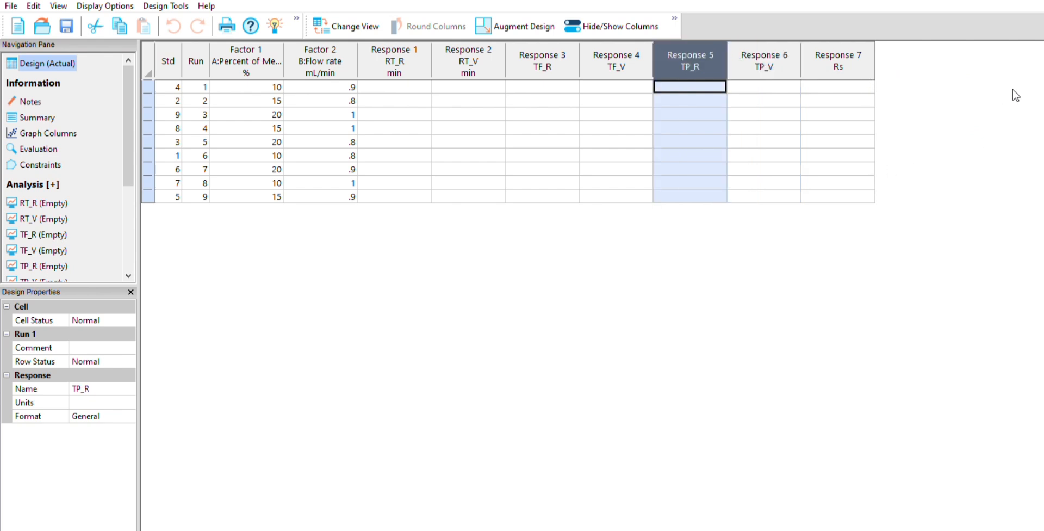
# Open the saved version of the design that has the seven responses filled in for all runs.
pyautogui.press('Right')
pyautogui.press('Right')
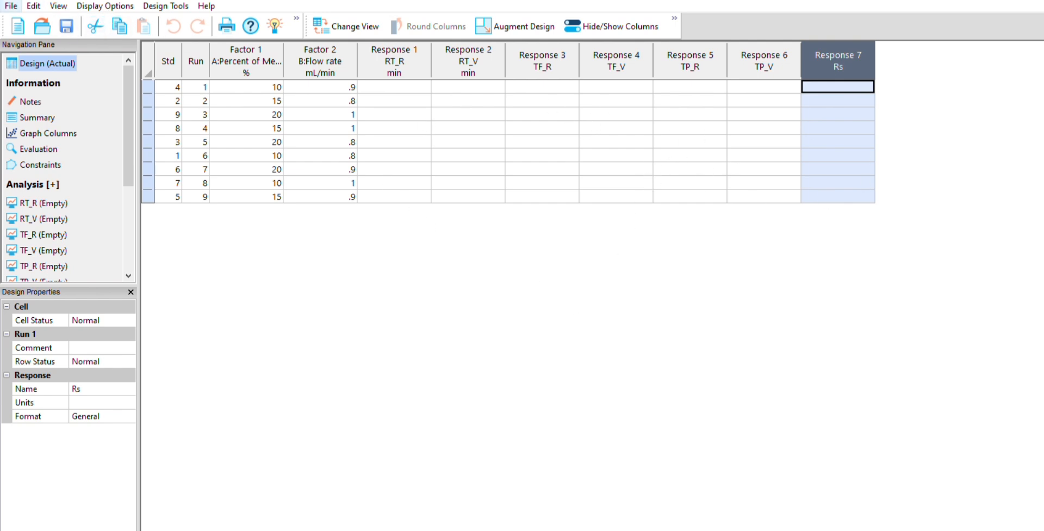
pyautogui.click(44, 32)
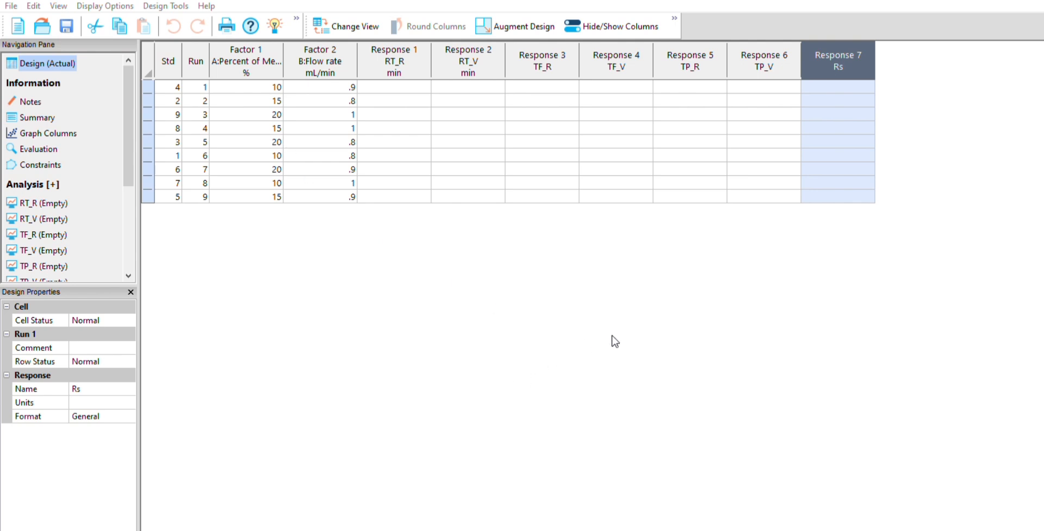
pyautogui.click(696, 324)
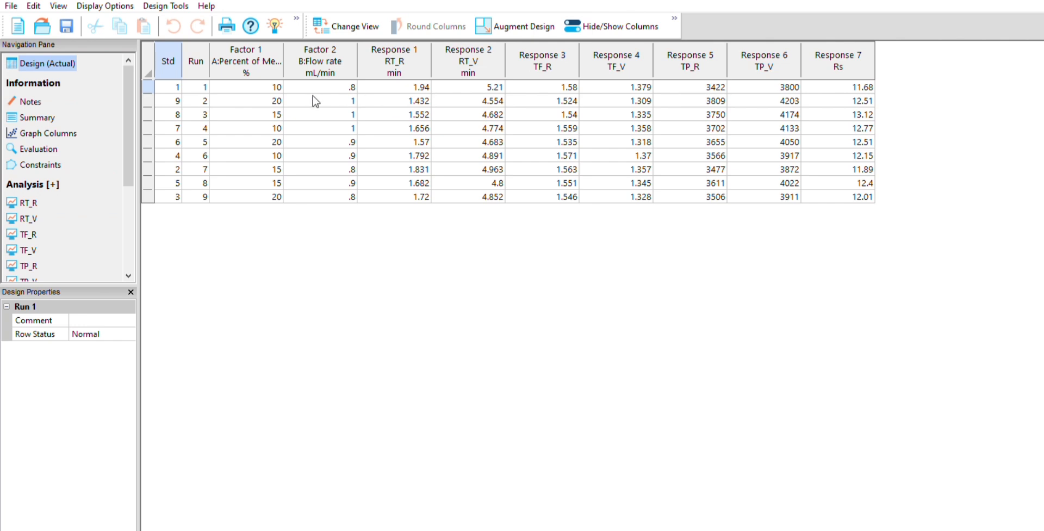
# Examine the factor settings and the entered values in each response column from RT_R through Rs.
pyautogui.moveTo(247, 87); pyautogui.dragTo(430, 215)
pyautogui.click(403, 56)
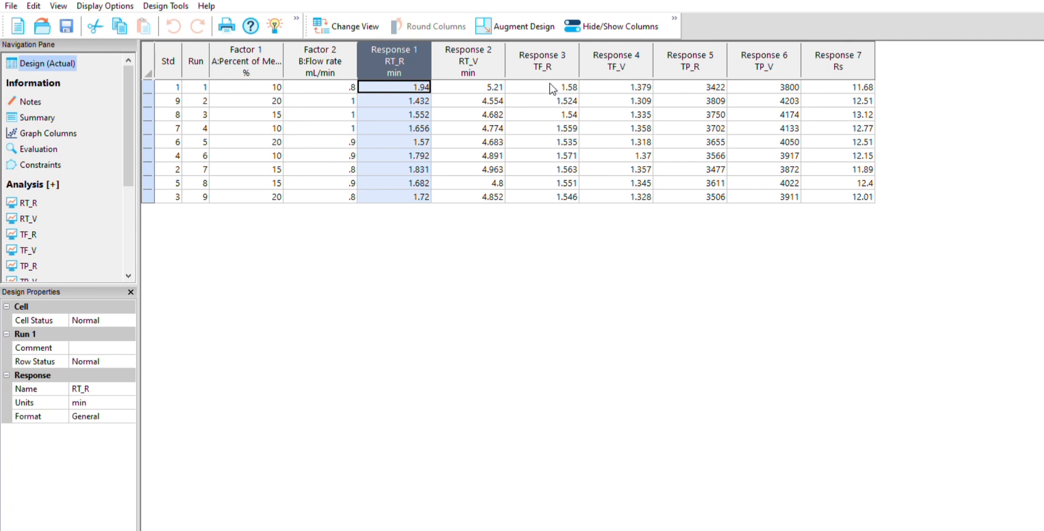
pyautogui.click(478, 62)
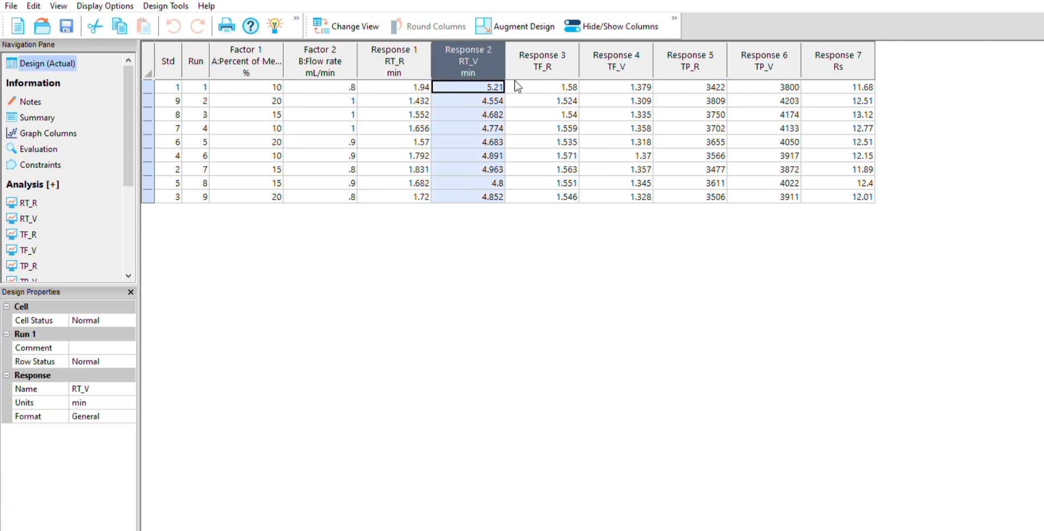
pyautogui.press('Left')
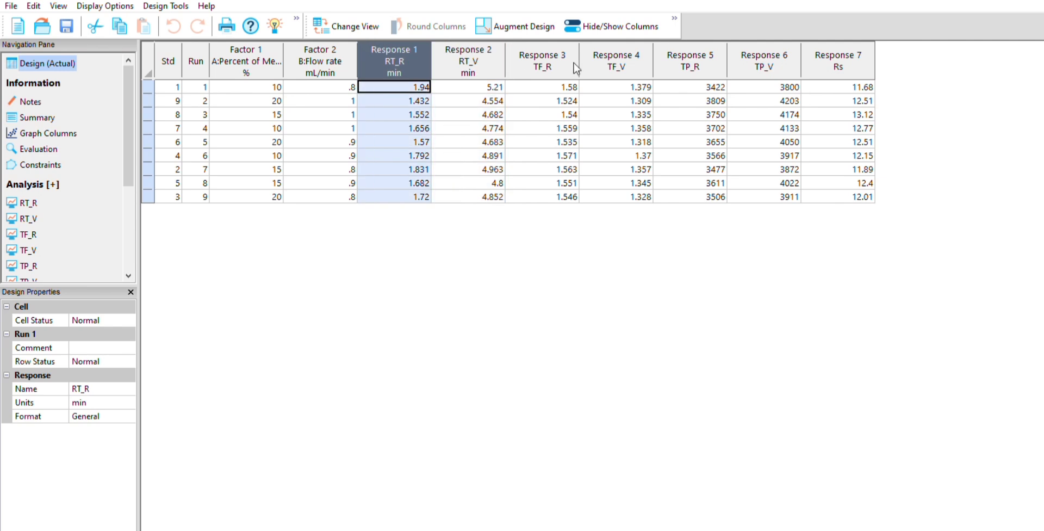
pyautogui.press('Right')
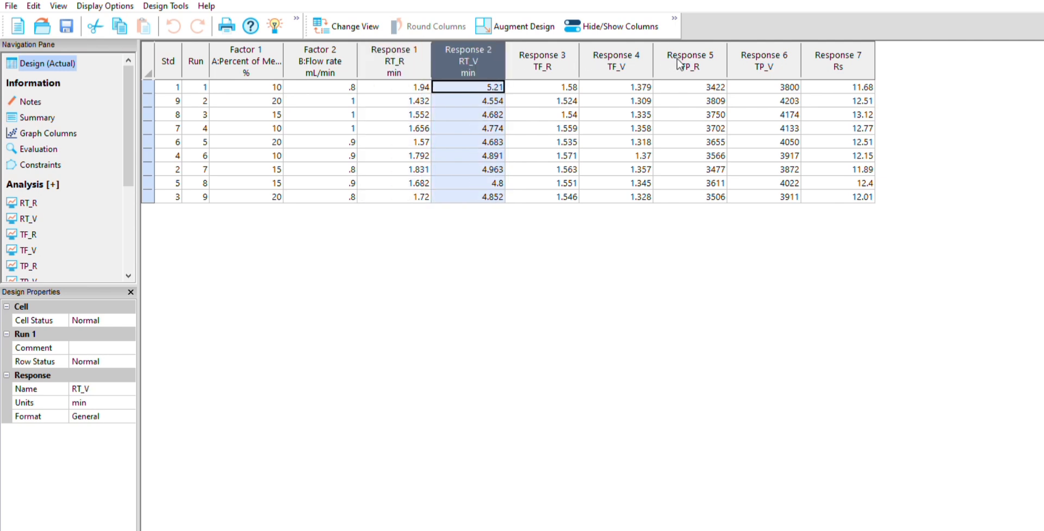
pyautogui.press('Right')
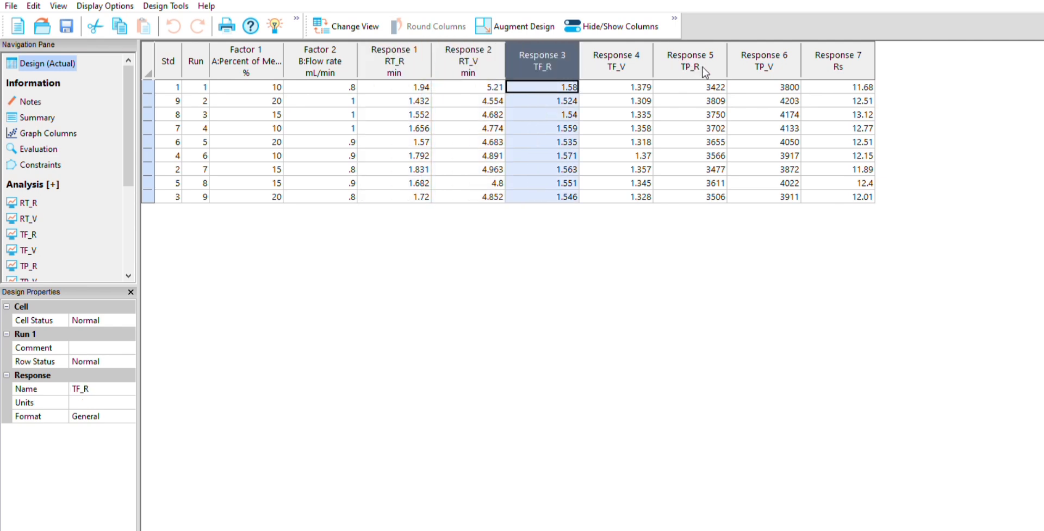
pyautogui.press('Right')
pyautogui.press('Right')
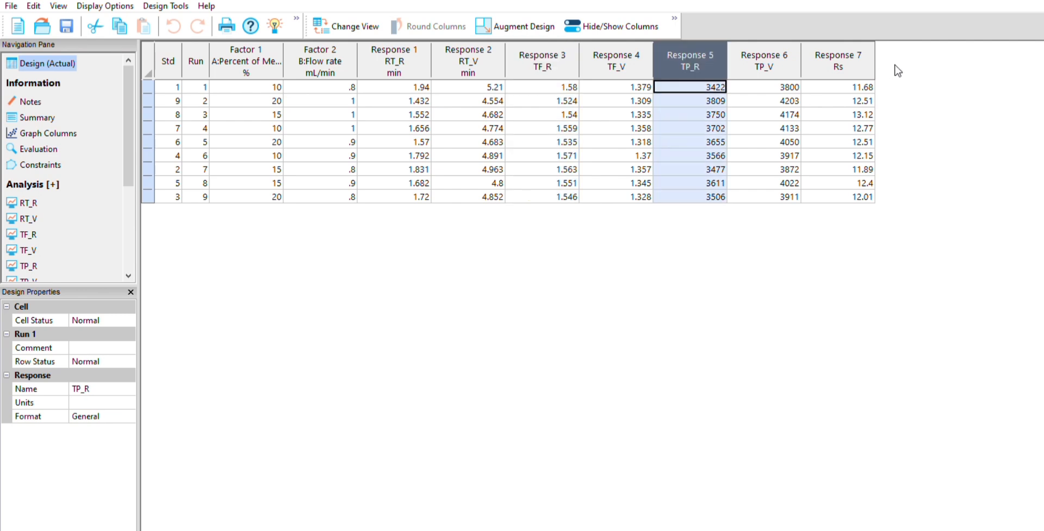
pyautogui.hotkey('shift', 'Right')
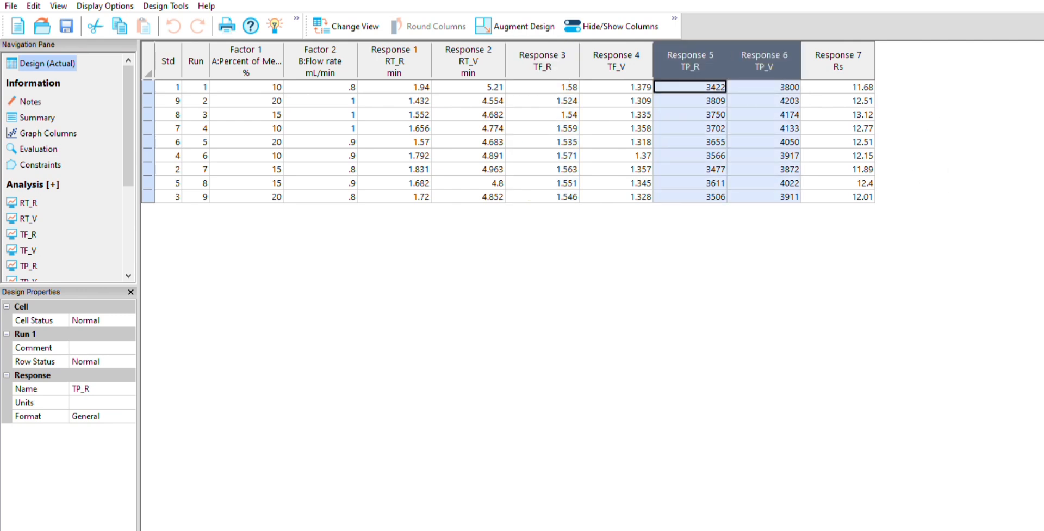
pyautogui.click(837, 61)
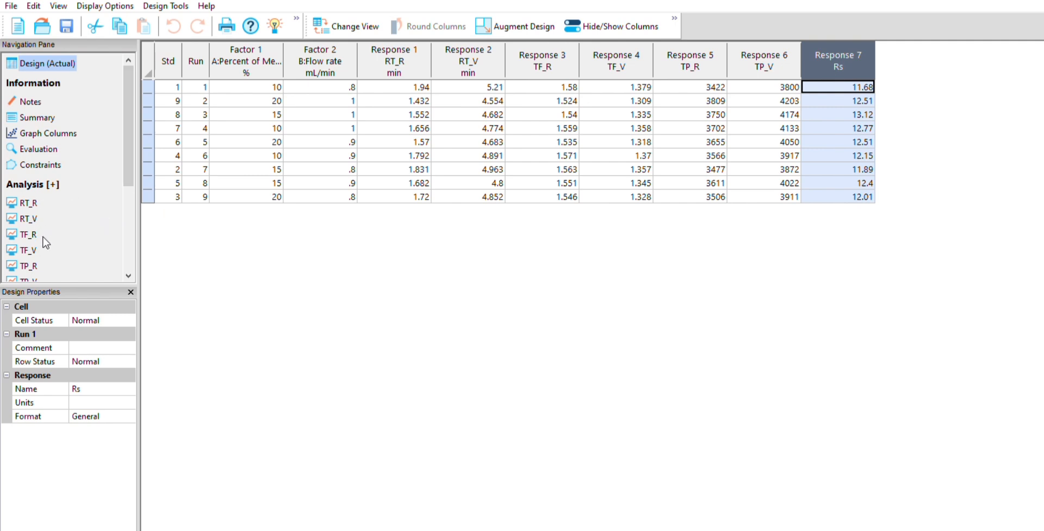
# Start the RT_R analysis and include A-Percent of Methanol and B-Flow rate as model terms in the half-normal plot.
pyautogui.click(31, 204)
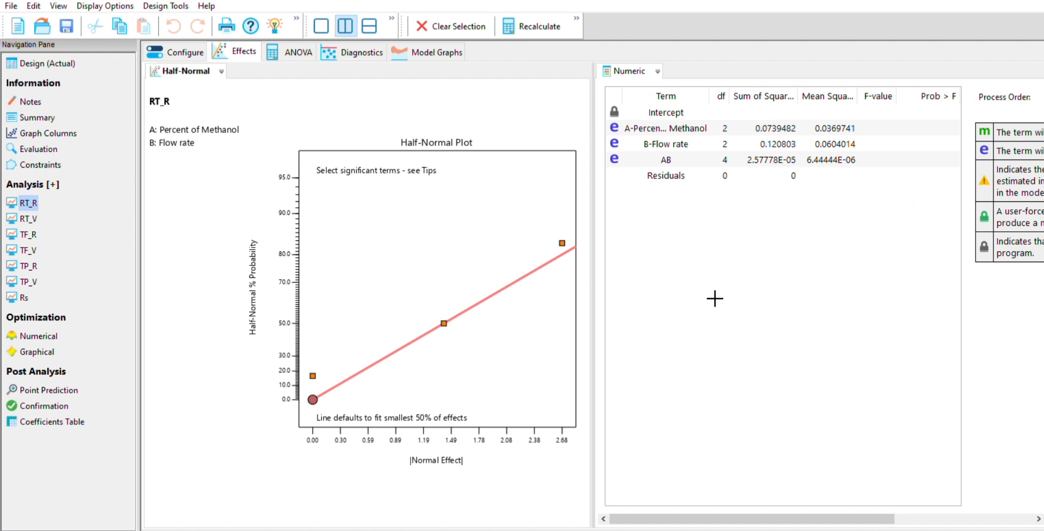
pyautogui.click(562, 243)
pyautogui.click(562, 243)
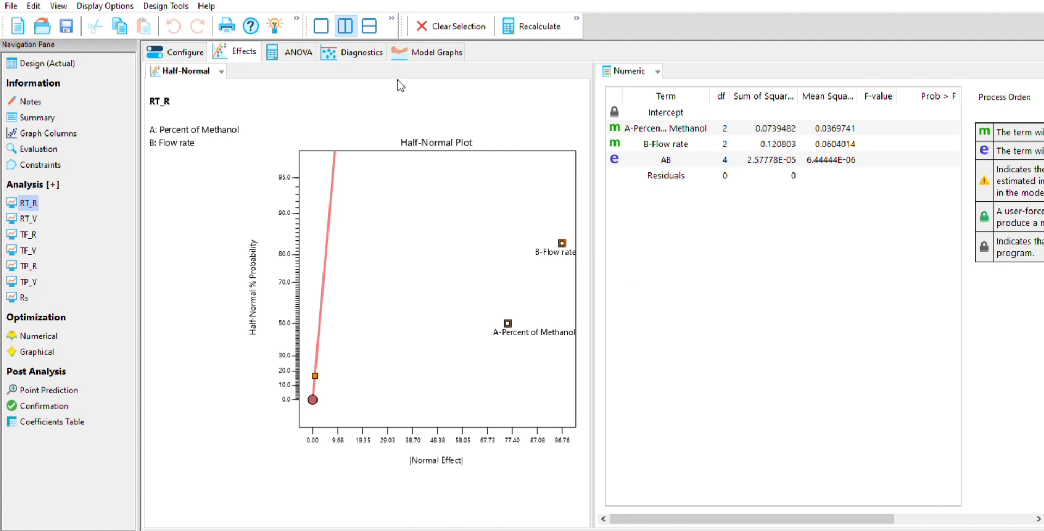
# Compute the ANOVA for RT_R and examine its p-values, F-values, mean squares, degrees of freedom and sums of squares.
pyautogui.click(375, 53)
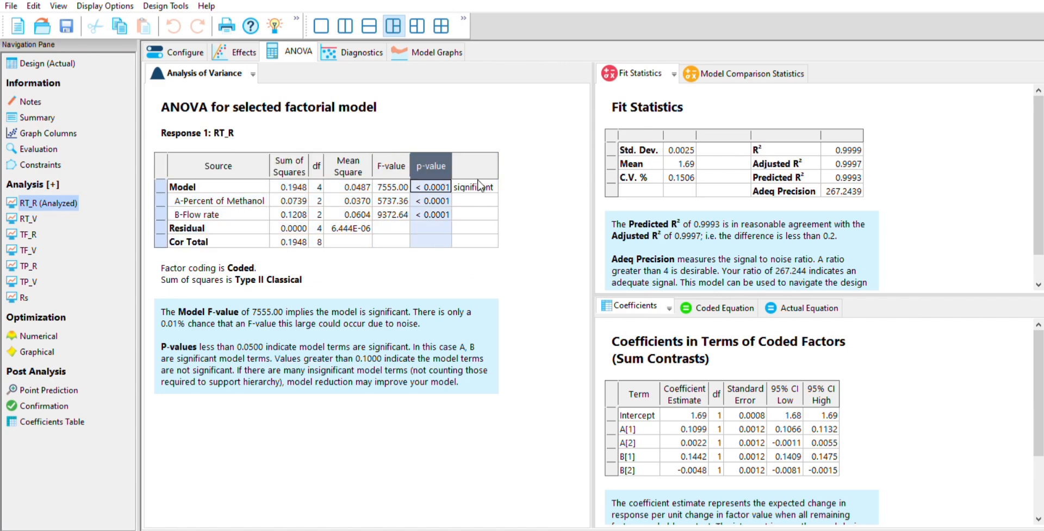
pyautogui.press('Left')
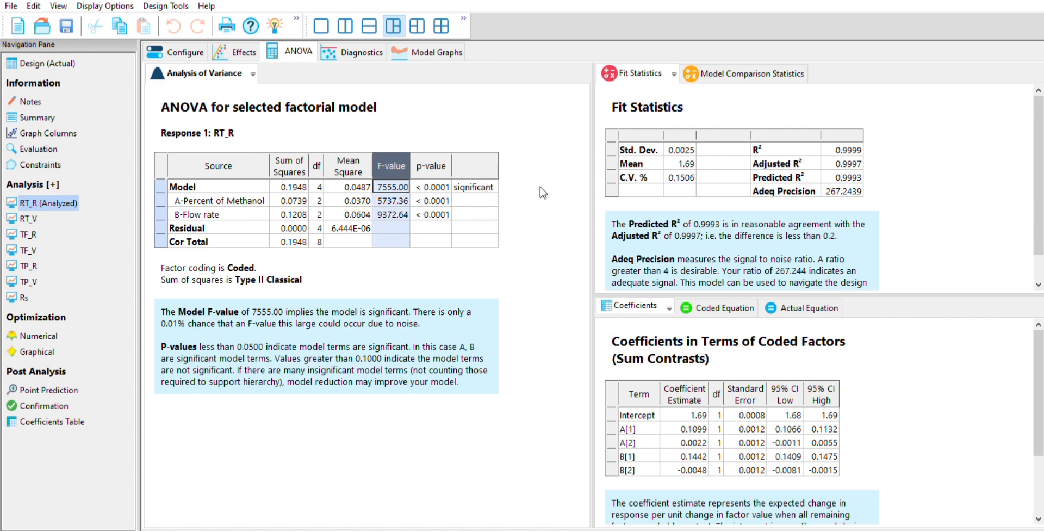
pyautogui.press('Right')
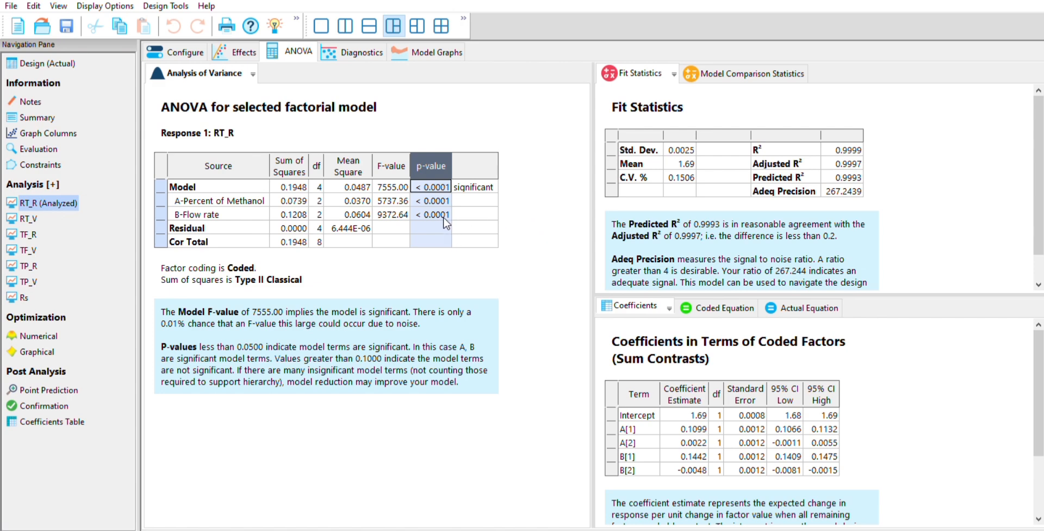
pyautogui.press('Left')
pyautogui.press('Left')
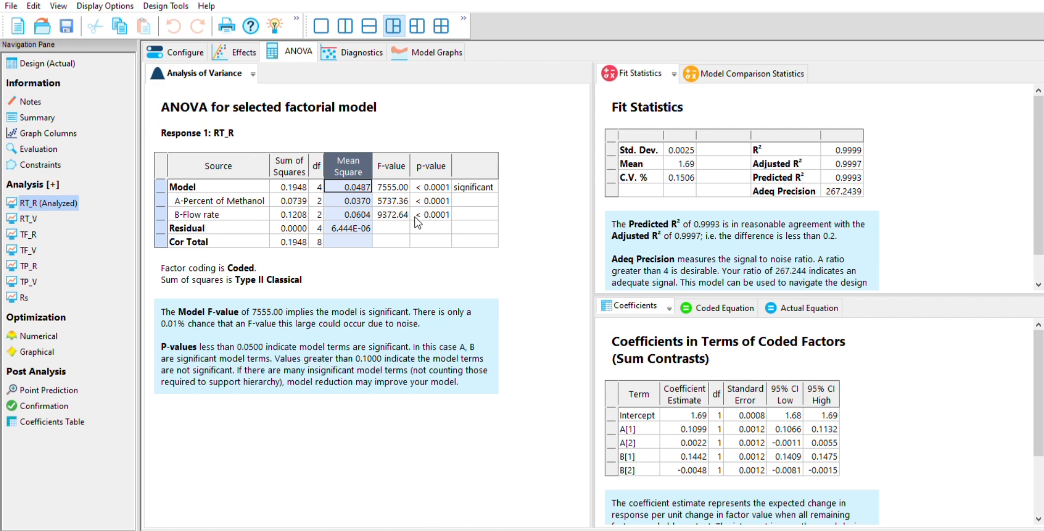
pyautogui.press('Left')
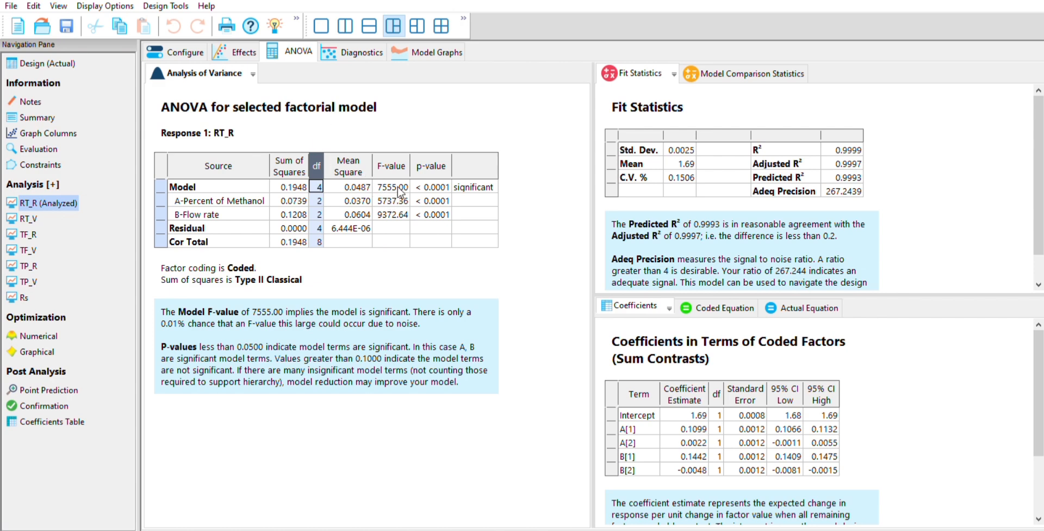
pyautogui.press('Left')
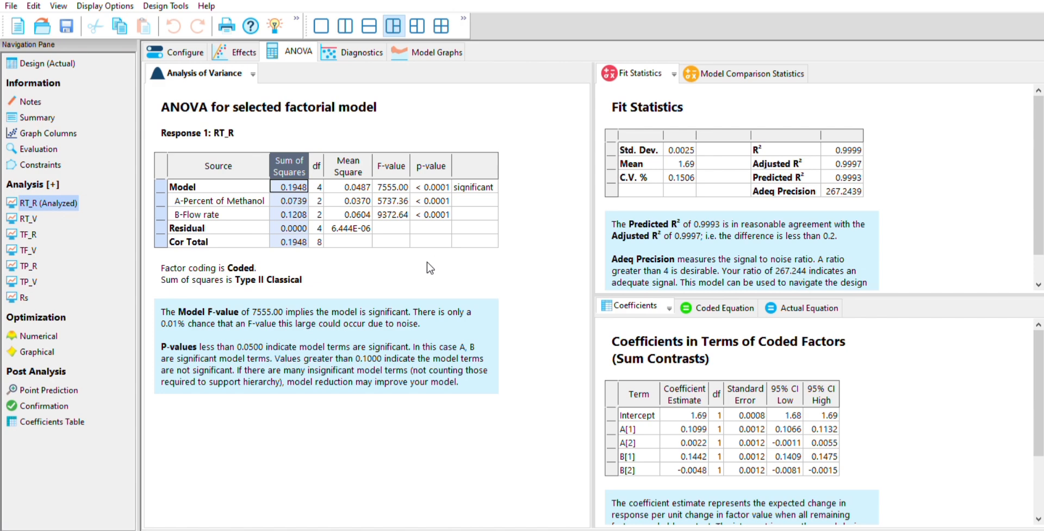
pyautogui.moveTo(303, 379); pyautogui.dragTo(363, 388)
# Examine the RT_R fit statistics, comparing the R² values and checking Adeq Precision against the desirable ratio of 4.
pyautogui.click(806, 168)
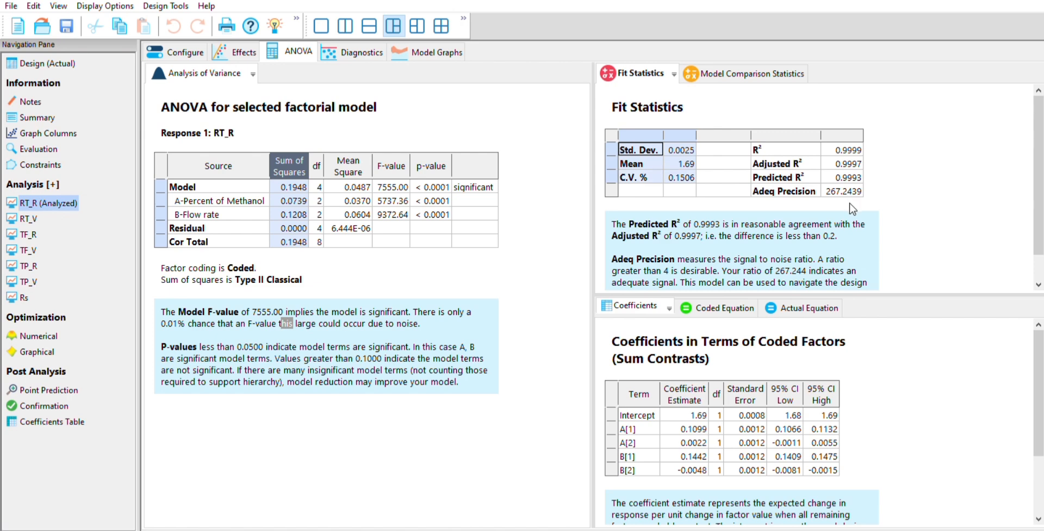
pyautogui.moveTo(955, 169); pyautogui.dragTo(1032, 214)
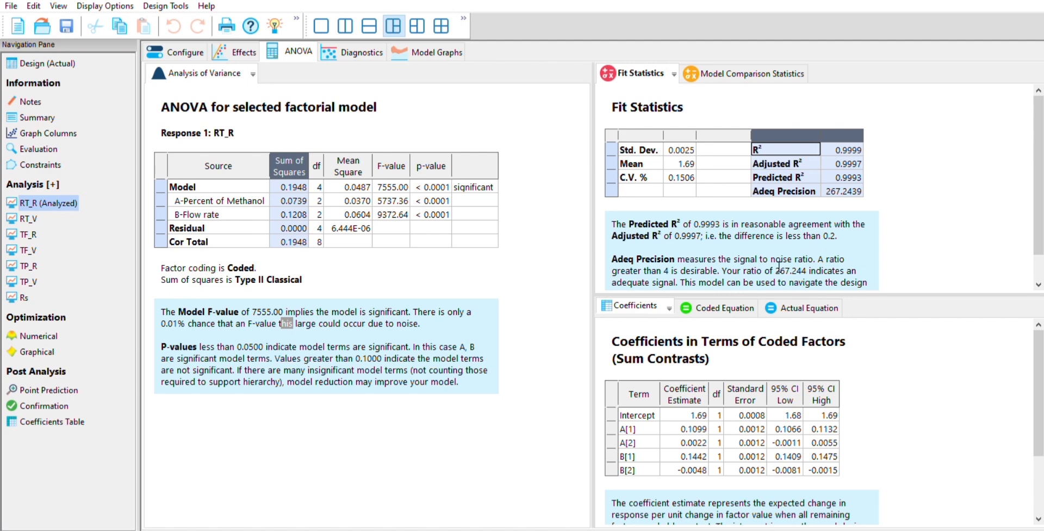
pyautogui.moveTo(779, 266); pyautogui.dragTo(887, 287)
pyautogui.scroll(-1, 856, 207)
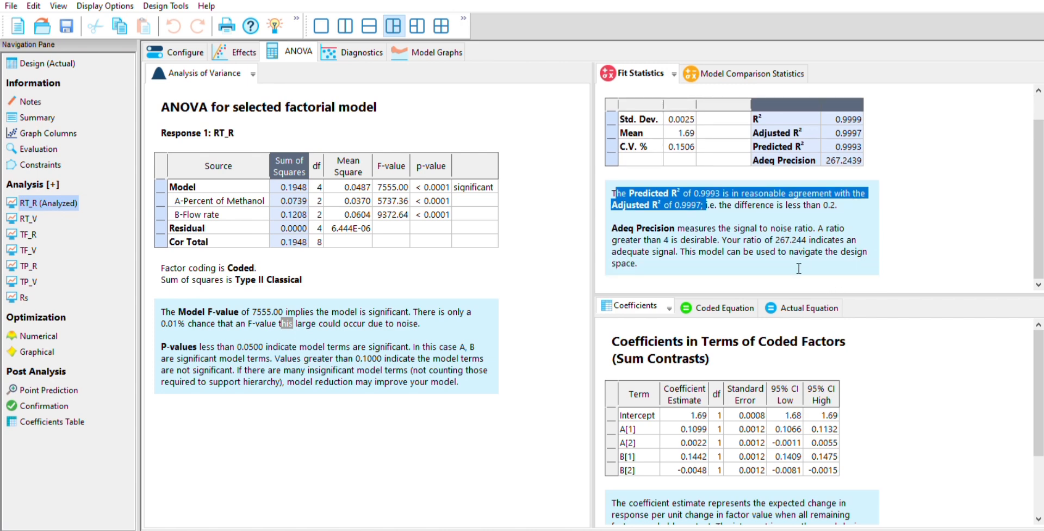
pyautogui.click(842, 160)
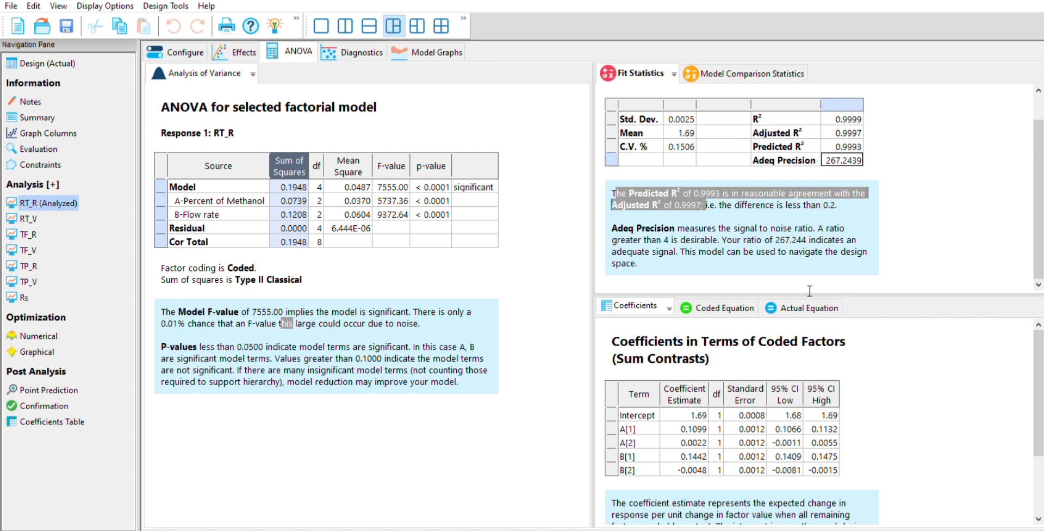
pyautogui.moveTo(809, 291); pyautogui.dragTo(901, 293)
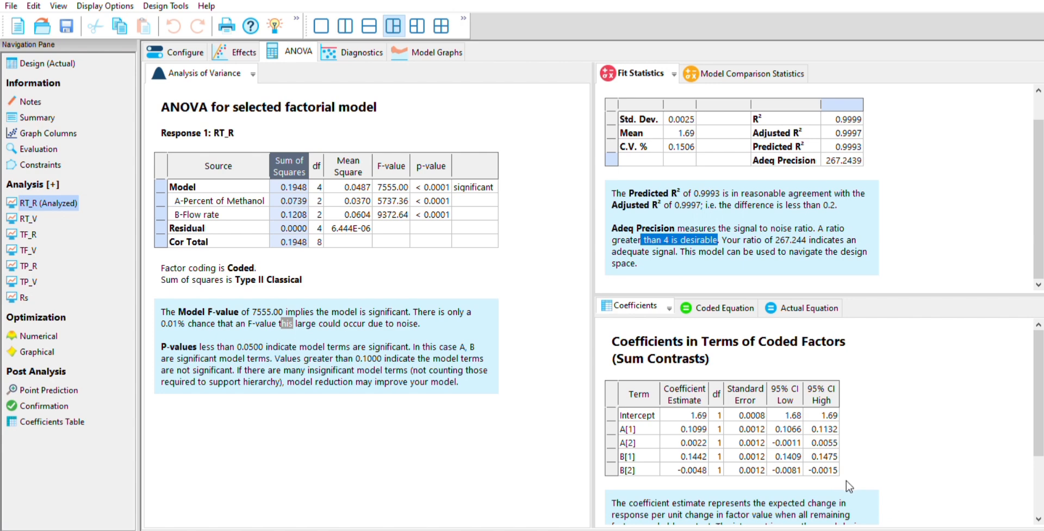
# Examine the RT_R final equations in coded and actual factors, and view the model comparison statistics.
pyautogui.click(725, 308)
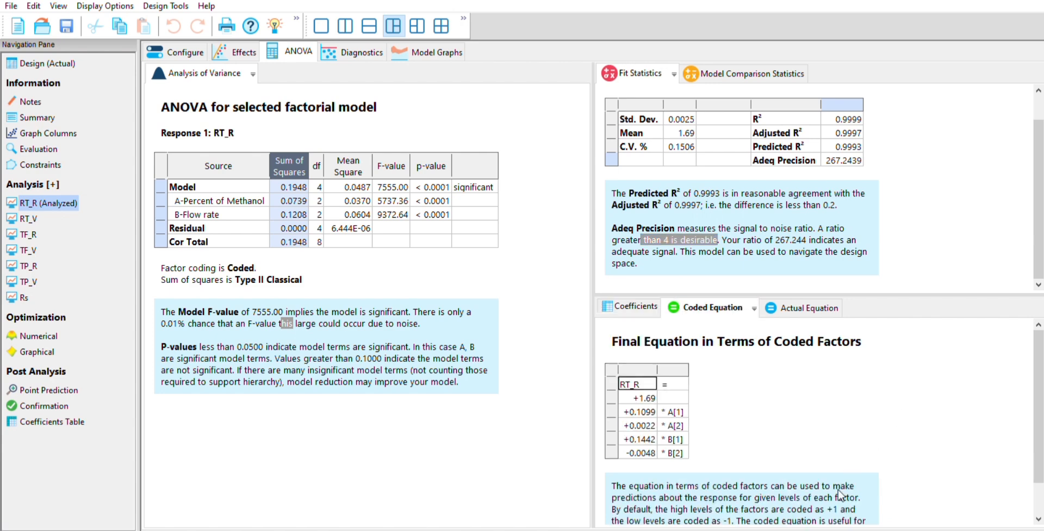
pyautogui.scroll(-1, 830, 500)
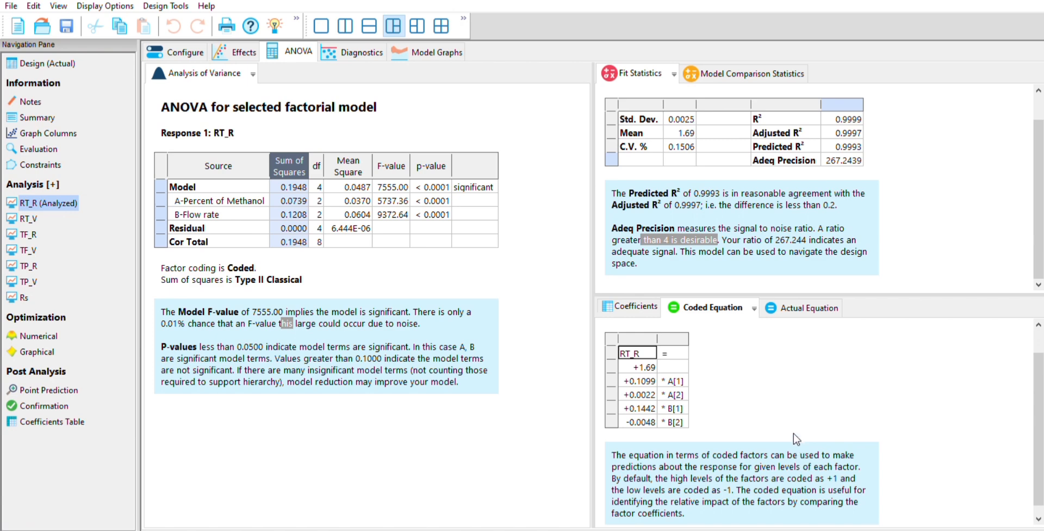
pyautogui.moveTo(646, 366); pyautogui.dragTo(671, 421)
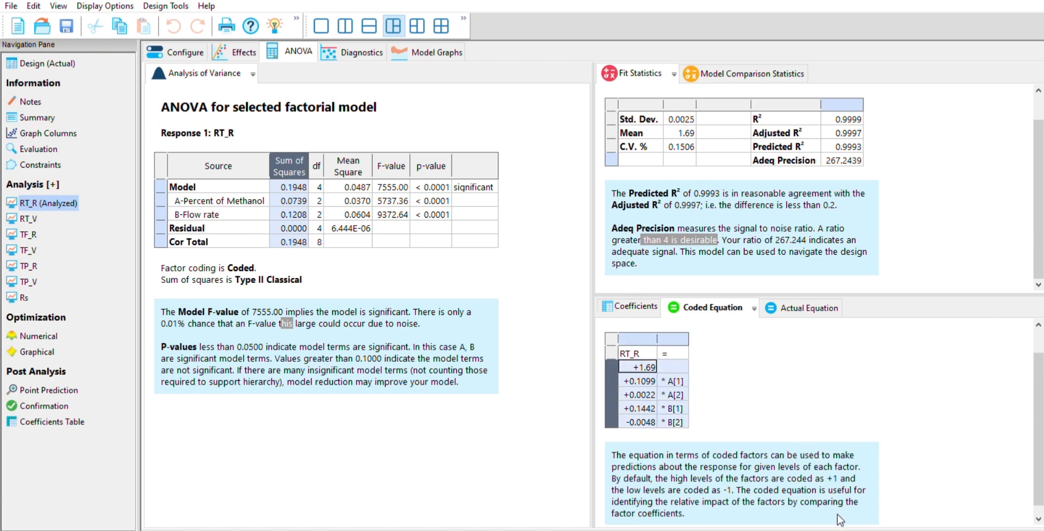
pyautogui.click(805, 307)
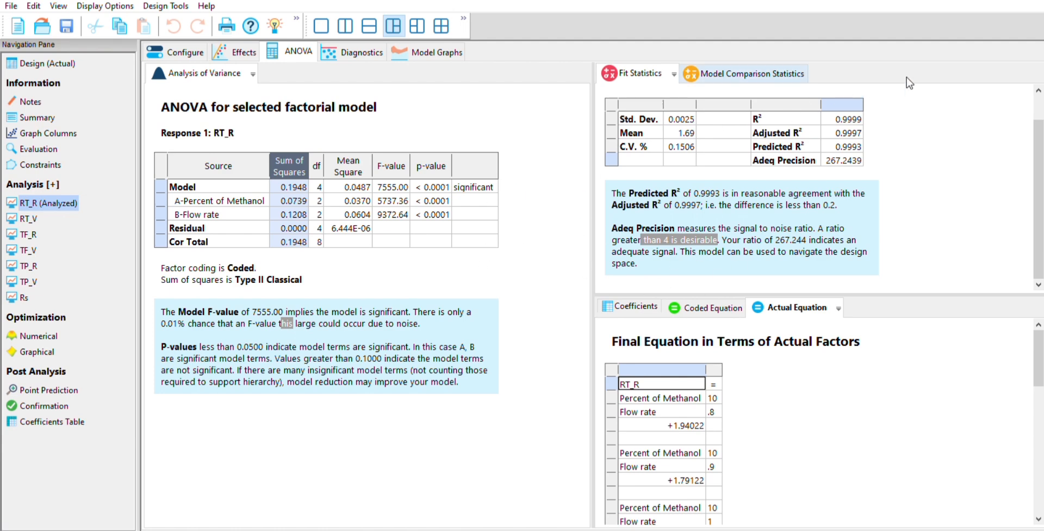
pyautogui.click(744, 73)
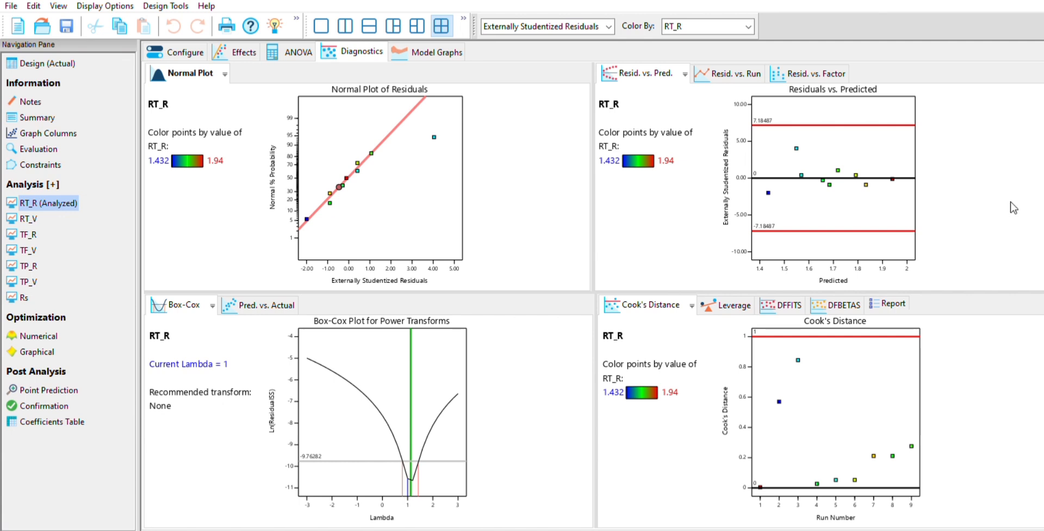
# Examine RT_R's diagnostic plots: residuals versus run and factor, predicted versus actual, leverage, DFFITS and DFBETAS.
pyautogui.click(728, 74)
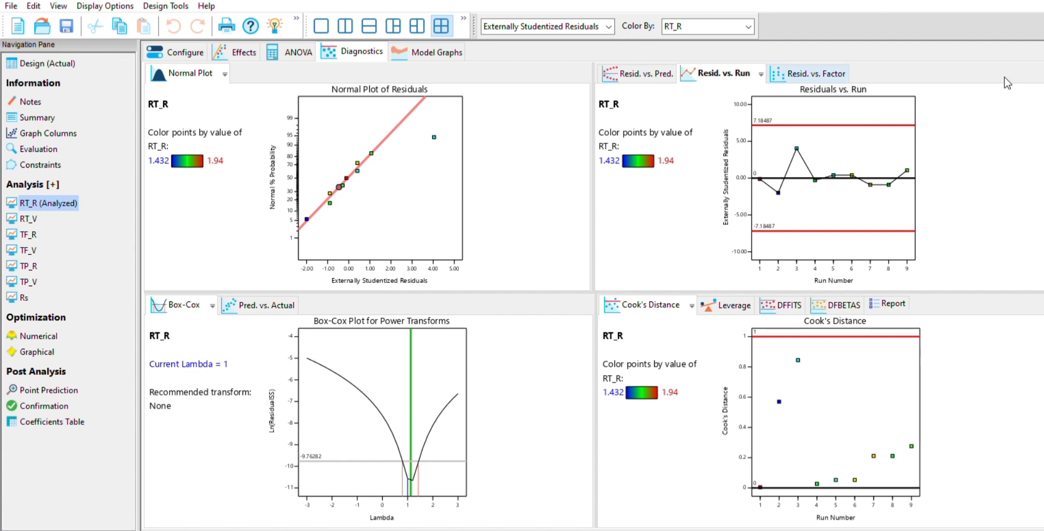
pyautogui.click(807, 72)
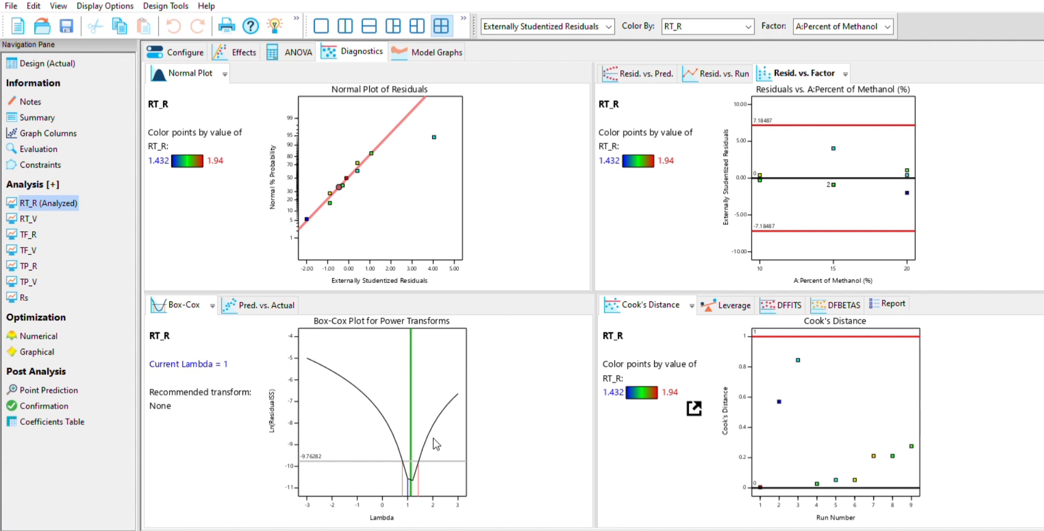
pyautogui.click(267, 305)
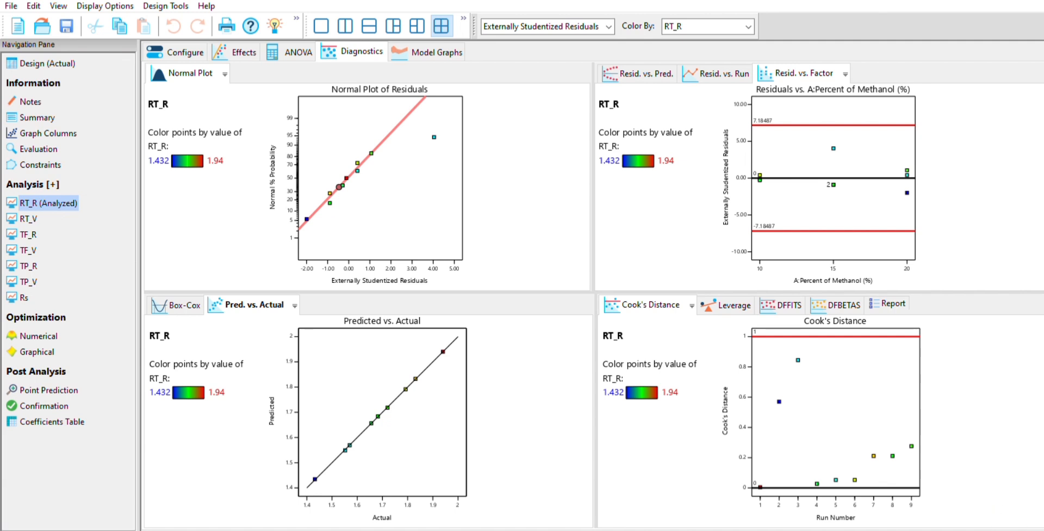
pyautogui.click(733, 305)
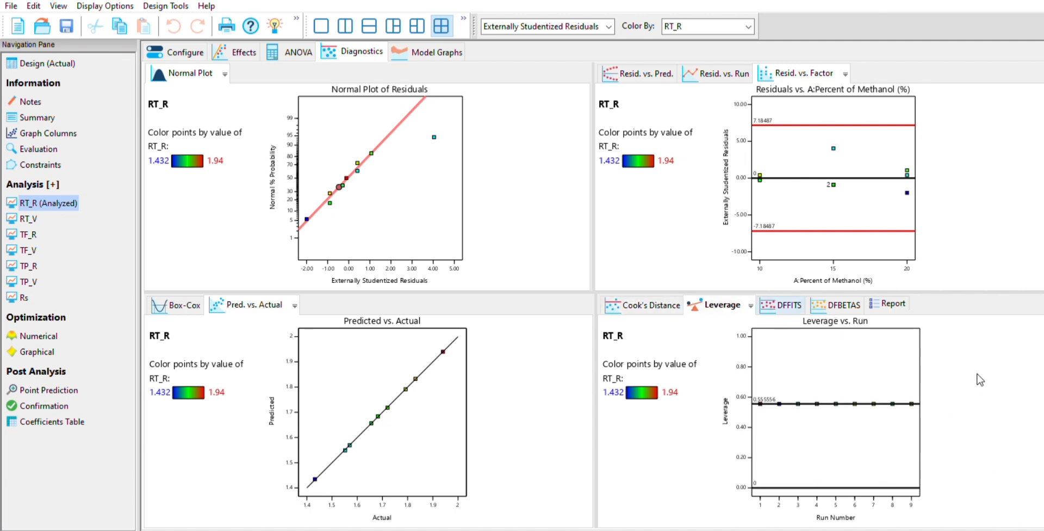
pyautogui.click(781, 305)
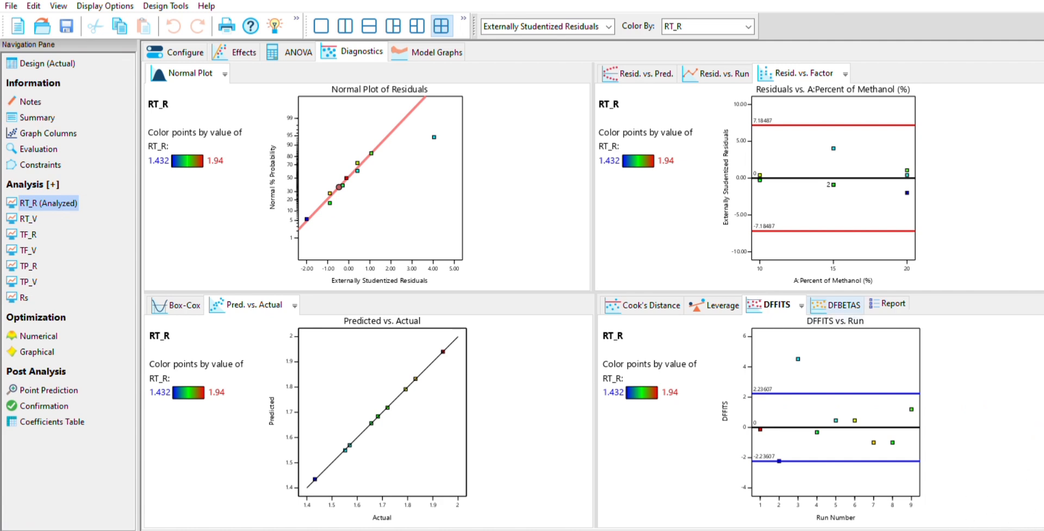
pyautogui.click(837, 305)
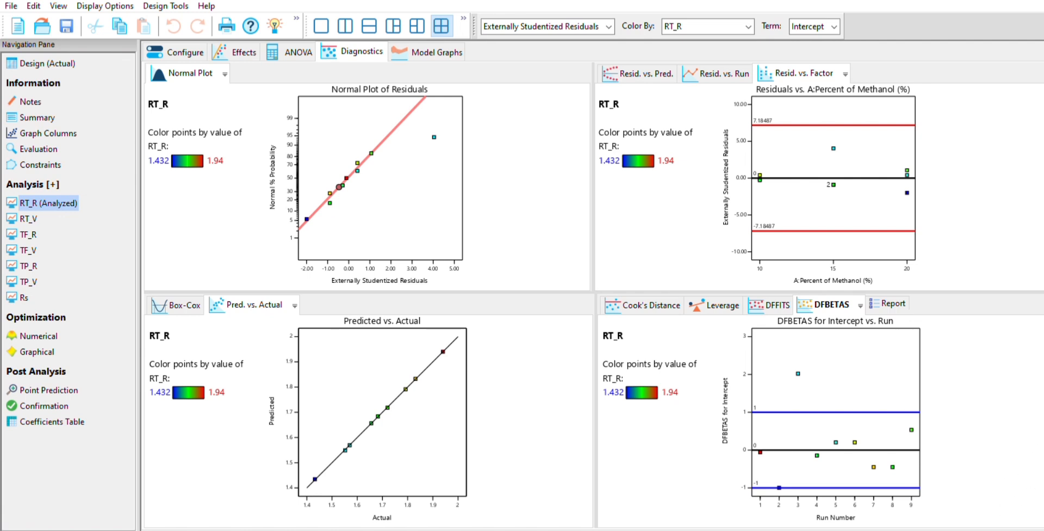
# Examine the RT_R diagnostics report, reviewing each run's actual and predicted values, residuals, leverage, Cook's distance, DFFITS and standard order.
pyautogui.click(886, 303)
pyautogui.scroll(-1, 946, 508)
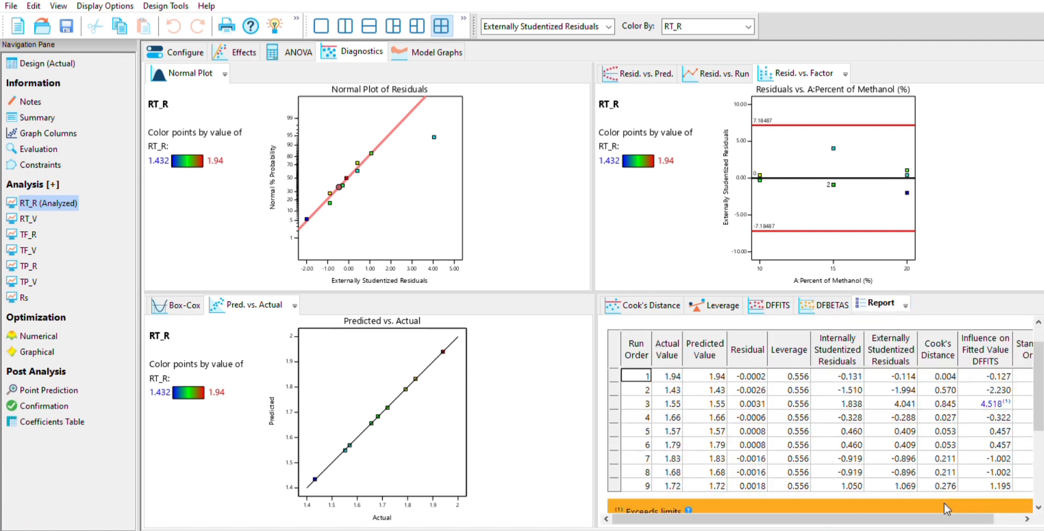
pyautogui.scroll(1, 828, 481)
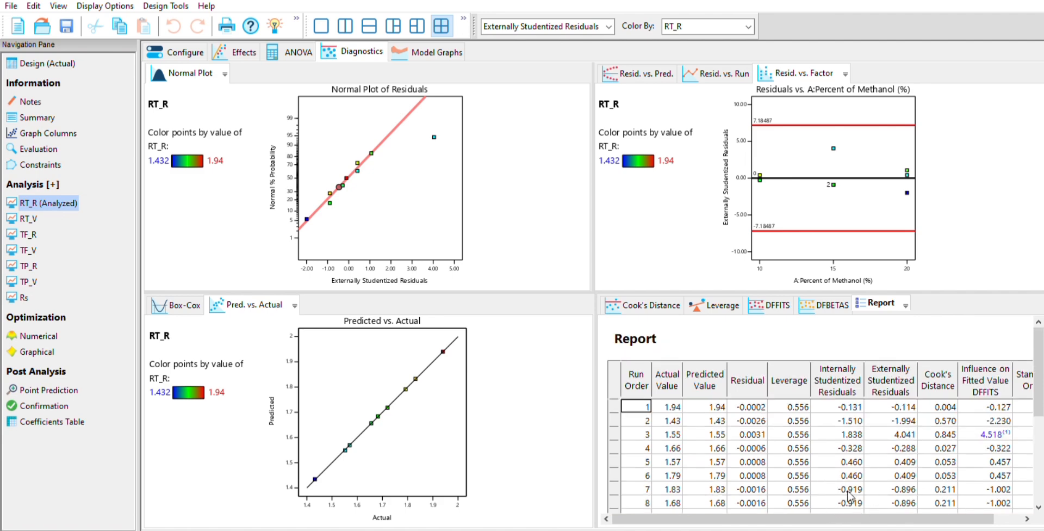
pyautogui.moveTo(668, 407); pyautogui.dragTo(985, 407)
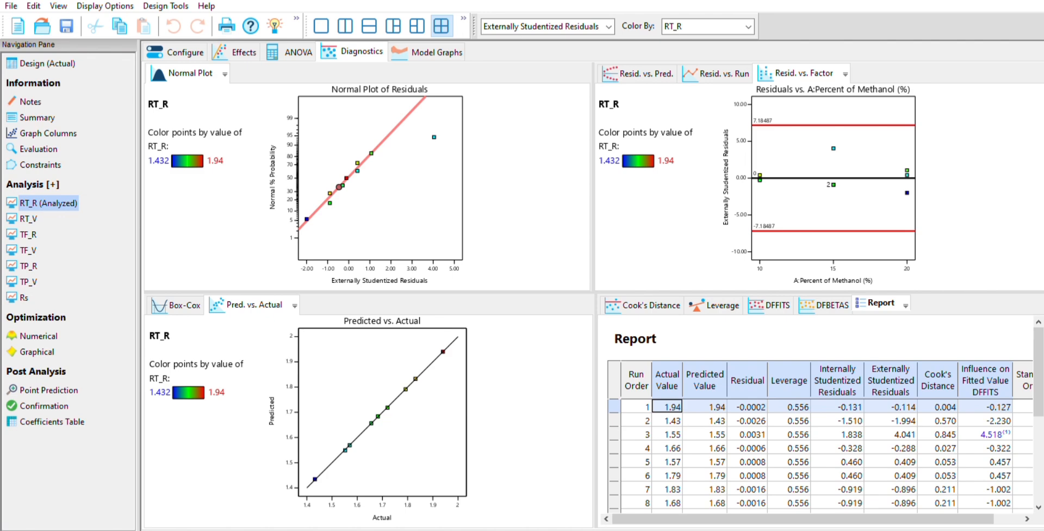
pyautogui.moveTo(979, 519); pyautogui.dragTo(1009, 518)
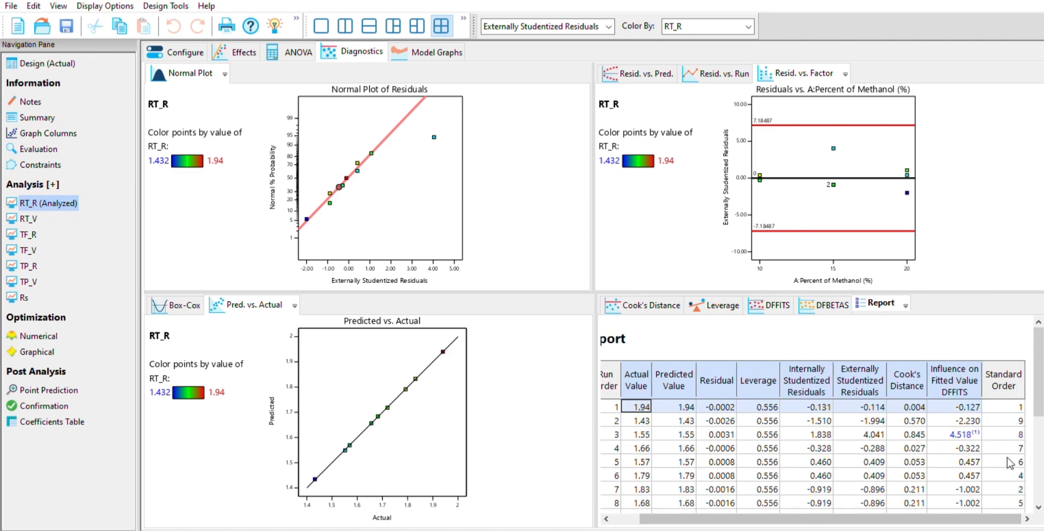
# View RT_R's model graphs: one factor, 3D surface rotated to different angles, predicted versus actual, contour, interaction and all factors.
pyautogui.click(437, 53)
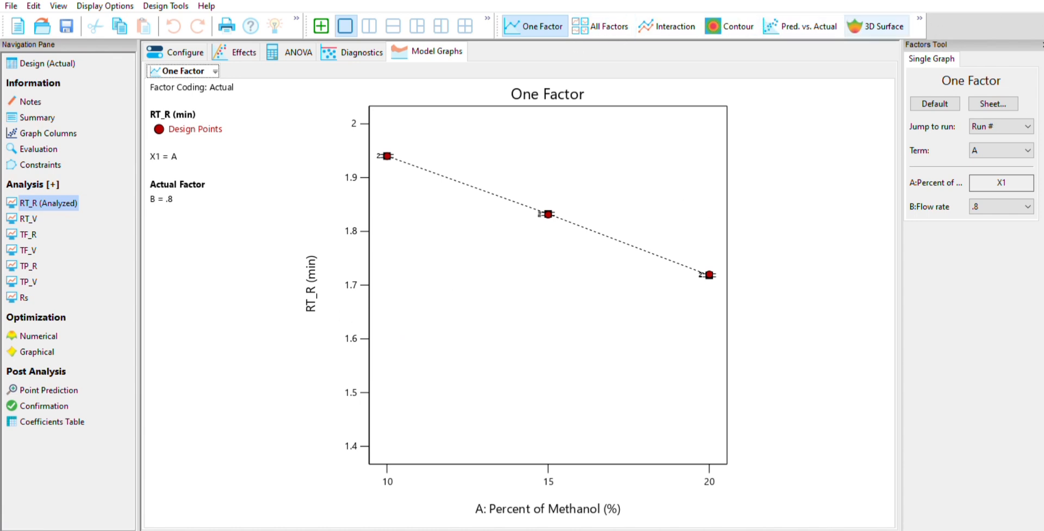
pyautogui.click(876, 26)
pyautogui.moveTo(766, 316); pyautogui.dragTo(499, 510)
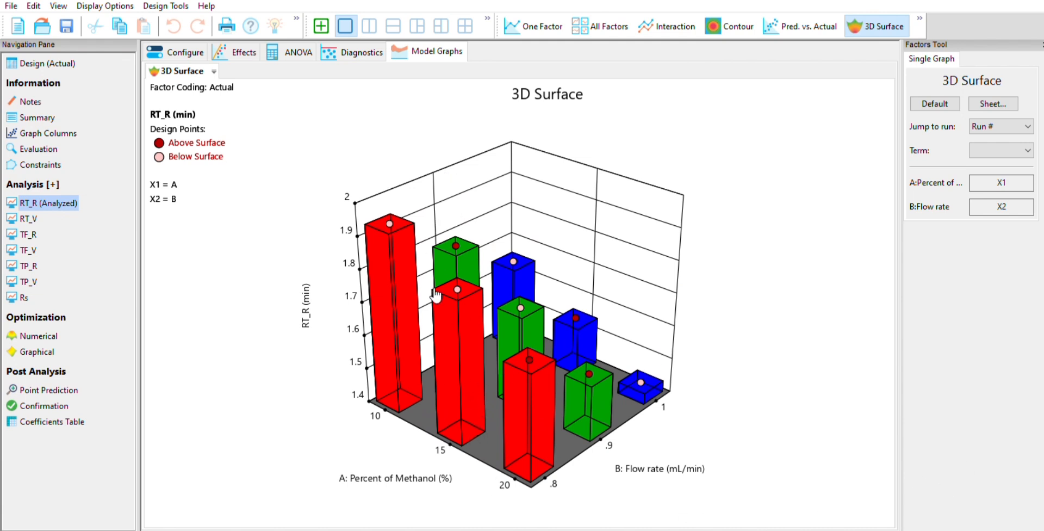
pyautogui.moveTo(667, 354)
pyautogui.mouseDown()
pyautogui.moveTo(636, 360)
pyautogui.moveTo(664, 353)
pyautogui.mouseUp()
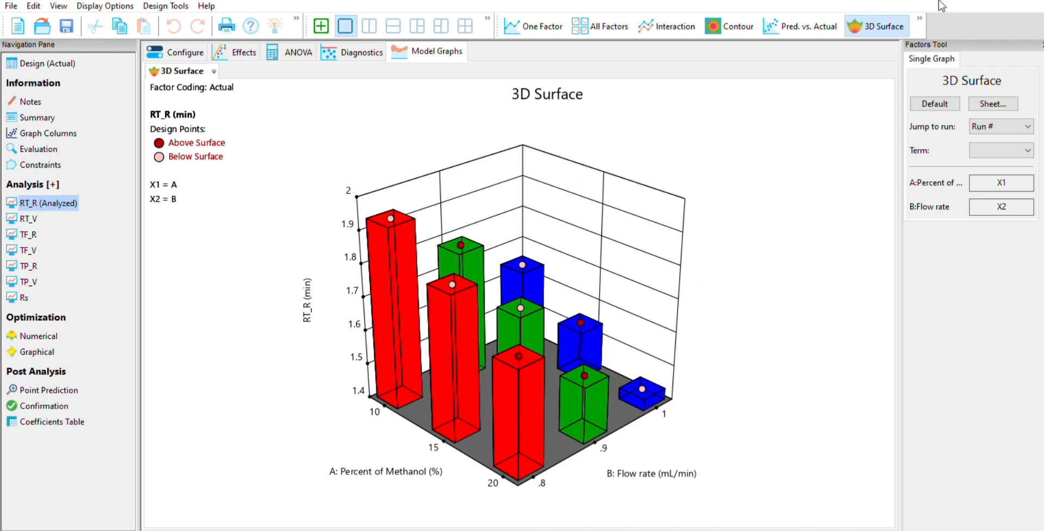
pyautogui.click(802, 26)
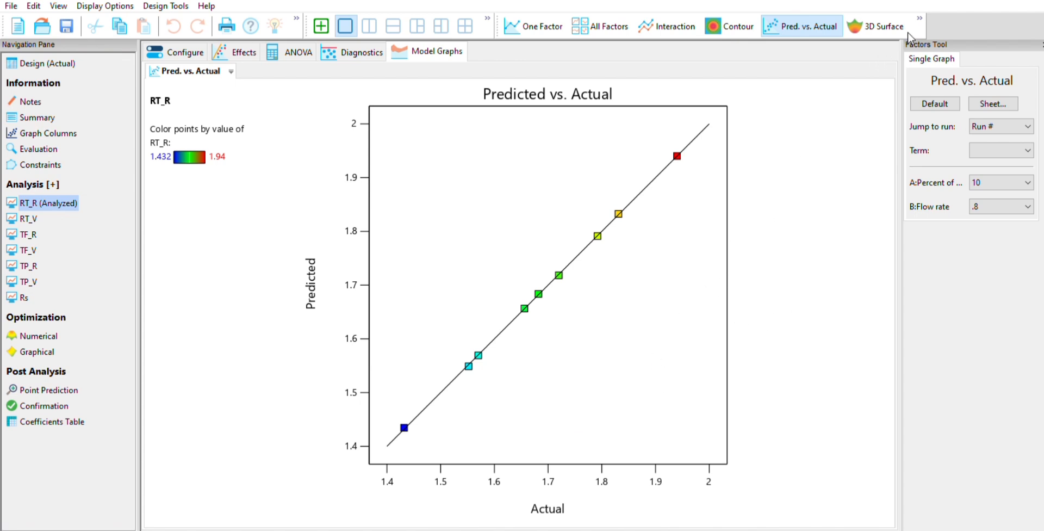
pyautogui.click(730, 26)
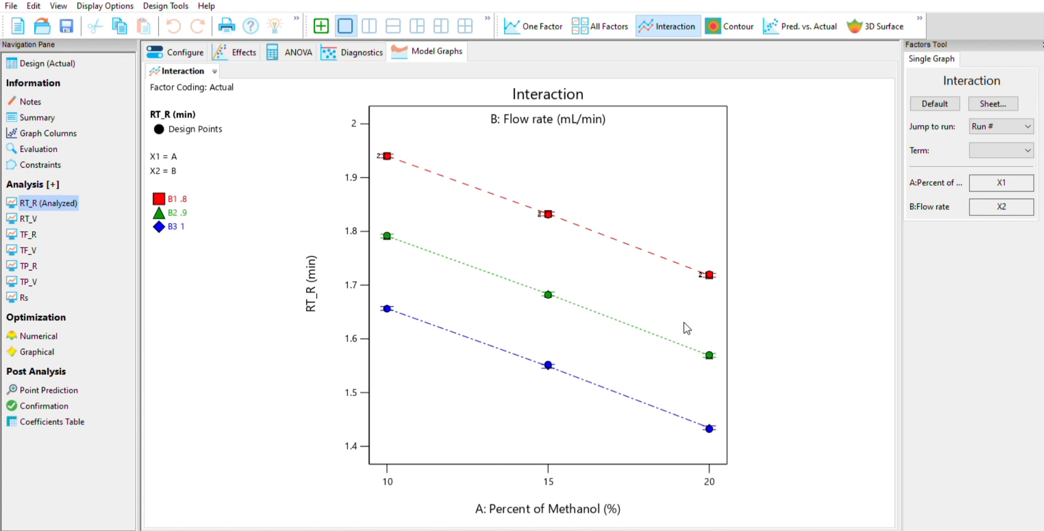
pyautogui.click(603, 26)
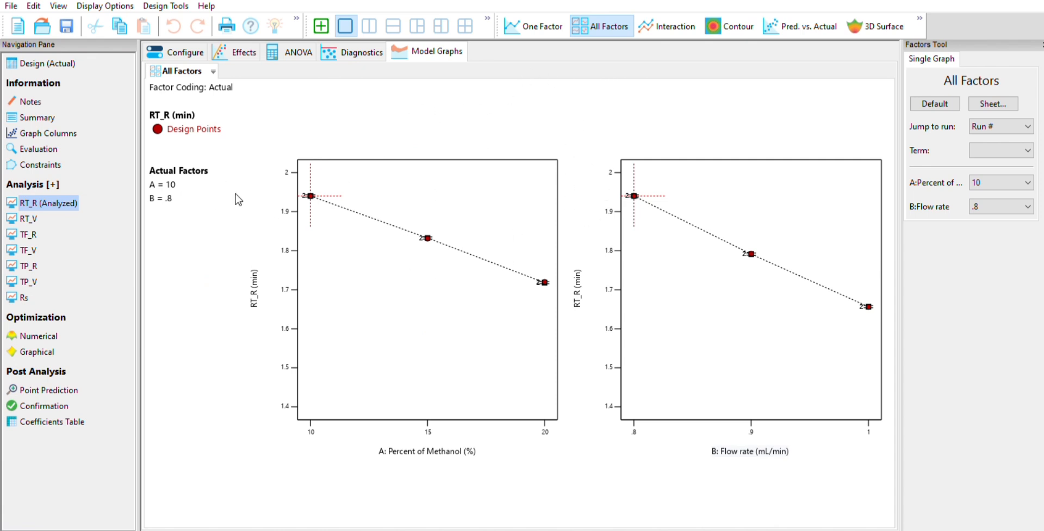
# Start the RT_V analysis with no transform and include A-Percent of Methanol and B-Flow rate as model terms.
pyautogui.click(28, 218)
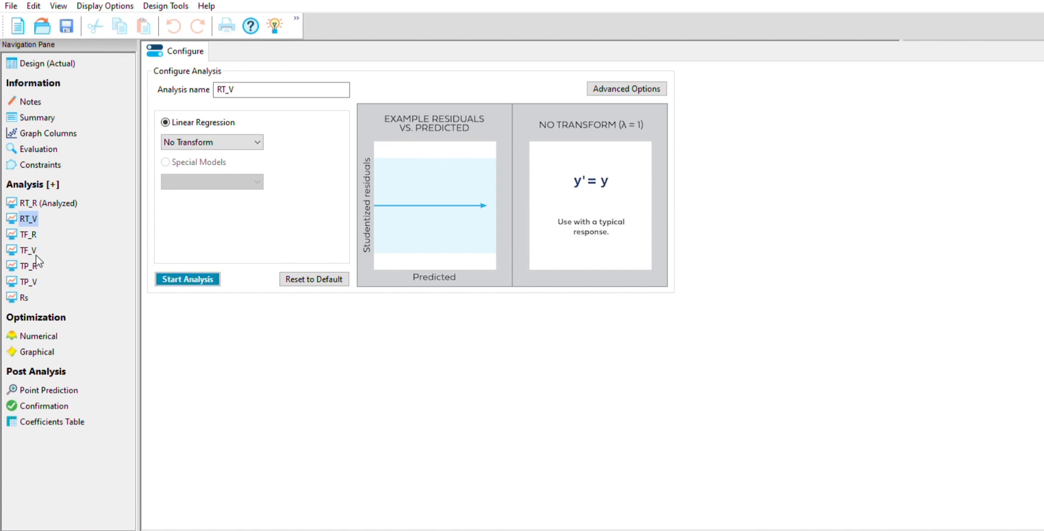
pyautogui.press('Return')
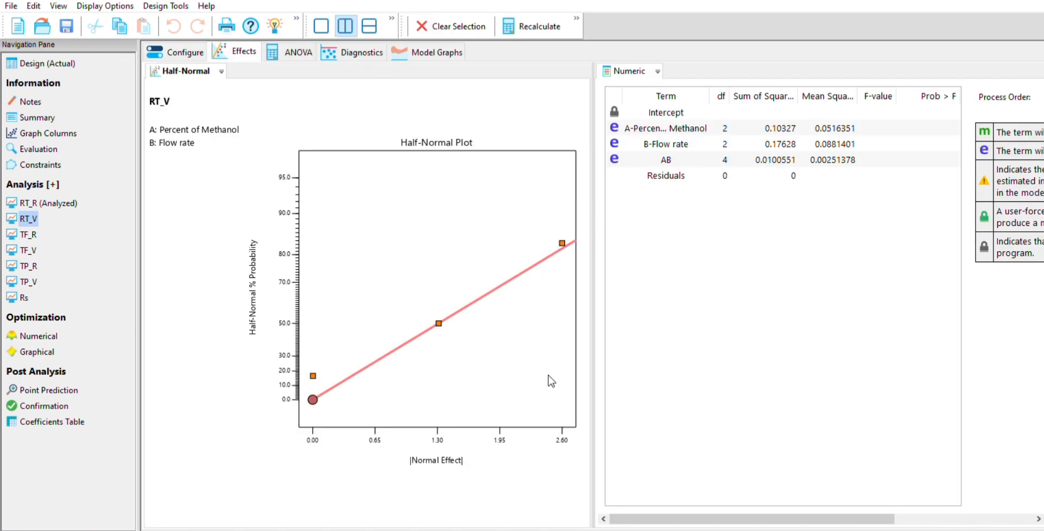
pyautogui.click(559, 396)
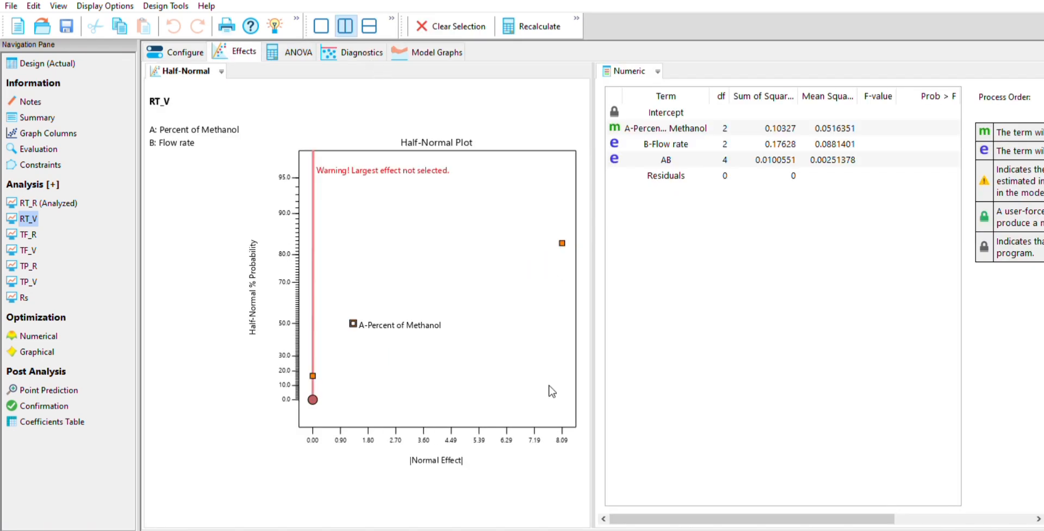
pyautogui.click(712, 299)
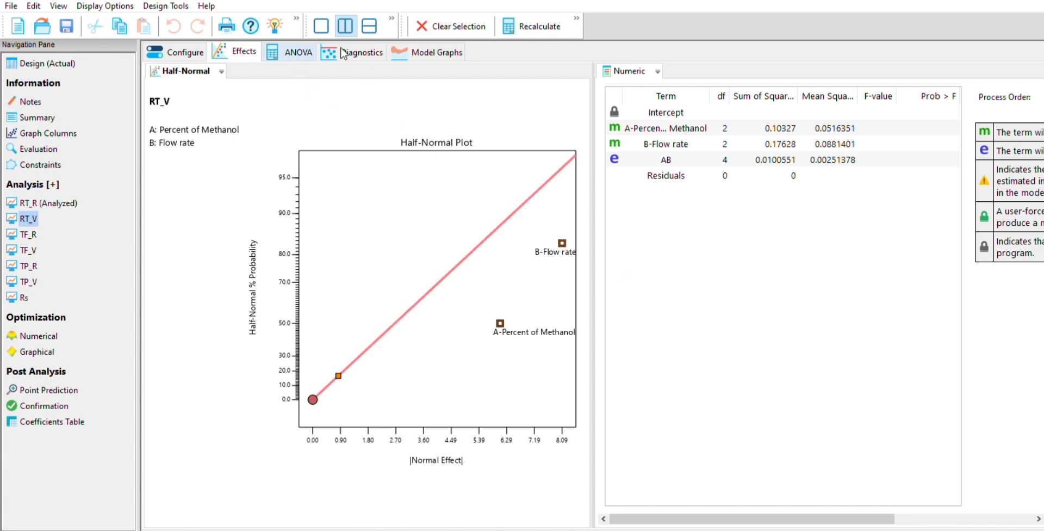
# Compute the ANOVA for RT_V and check its fit statistics, including Adeq Precision against the desirable ratio of 4.
pyautogui.click(298, 51)
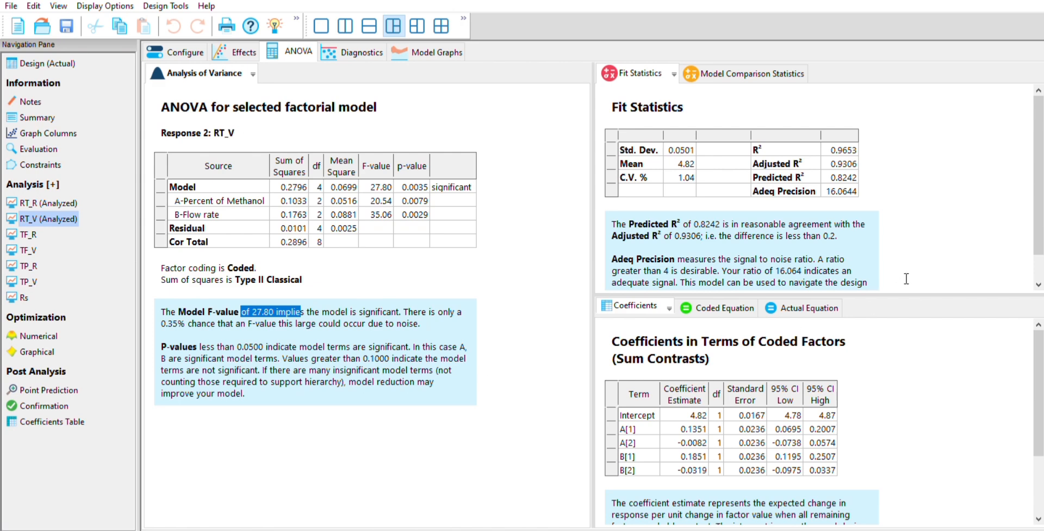
pyautogui.scroll(-1, 840, 174)
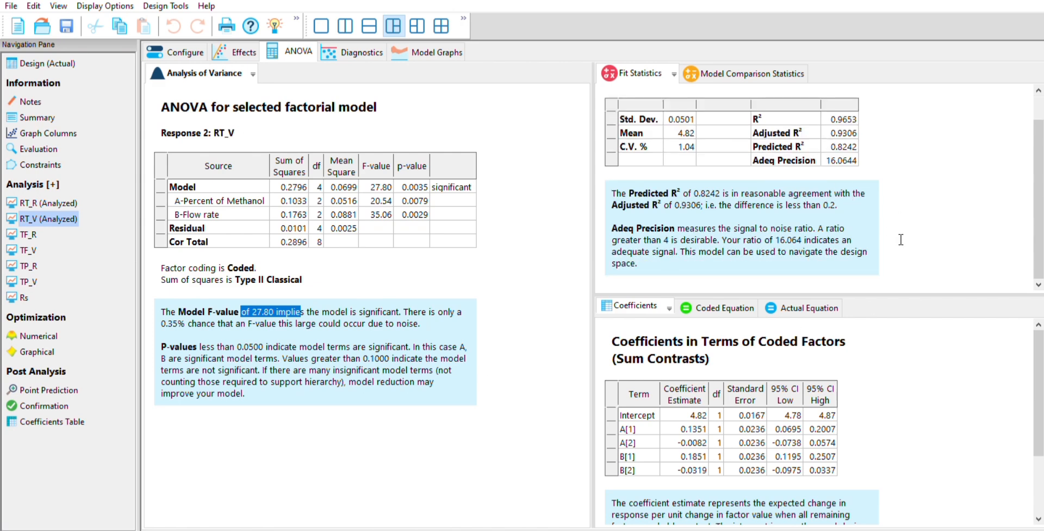
pyautogui.moveTo(634, 228); pyautogui.dragTo(711, 240)
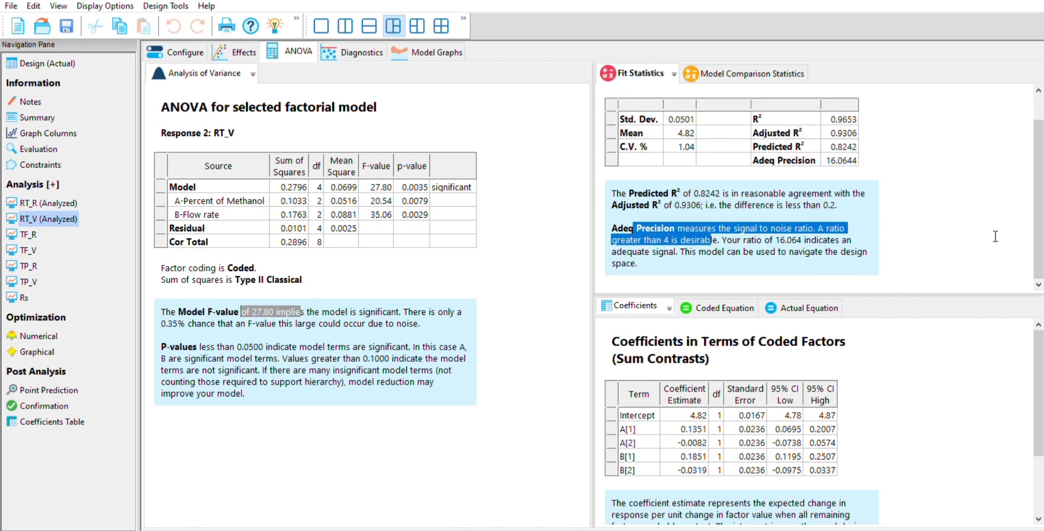
pyautogui.click(1042, 187)
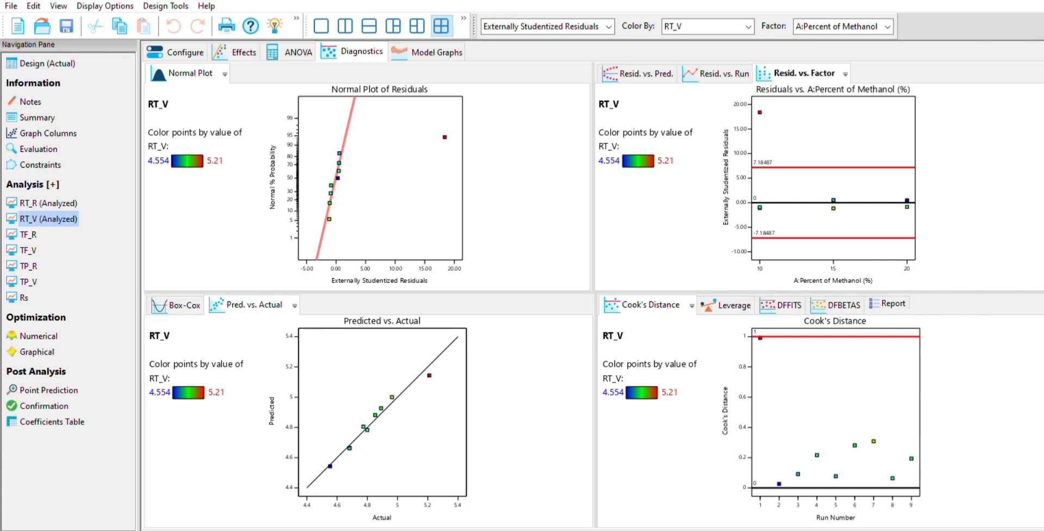
# Examine RT_V's leverage, DFFITS and DFBETAS plots and the diagnostics report down to its footnotes.
pyautogui.click(727, 305)
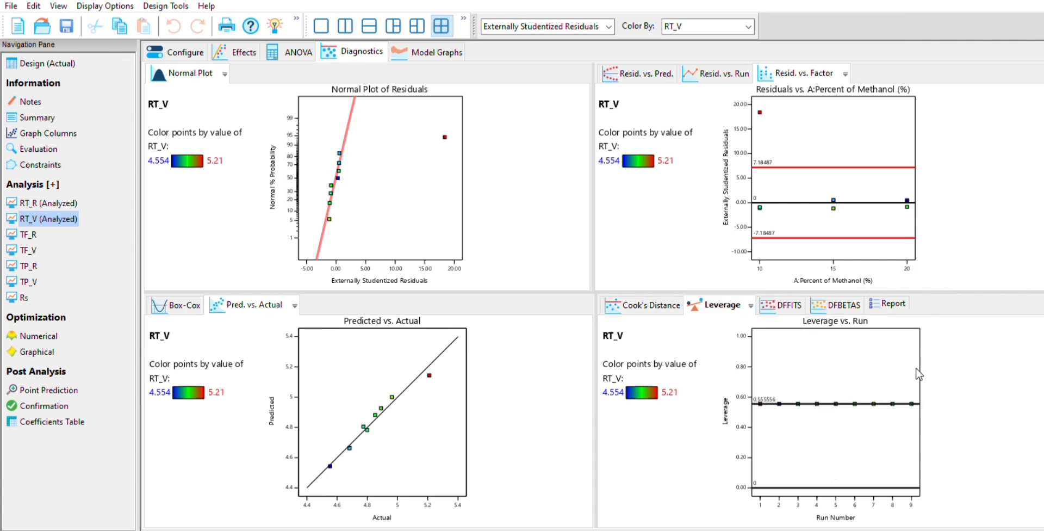
pyautogui.press('Right')
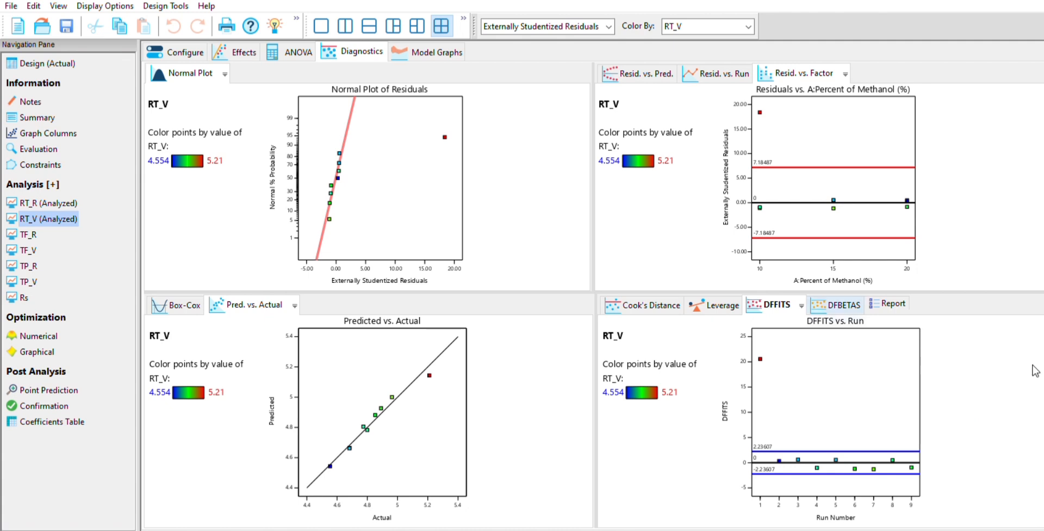
pyautogui.press('Right')
pyautogui.press('Right')
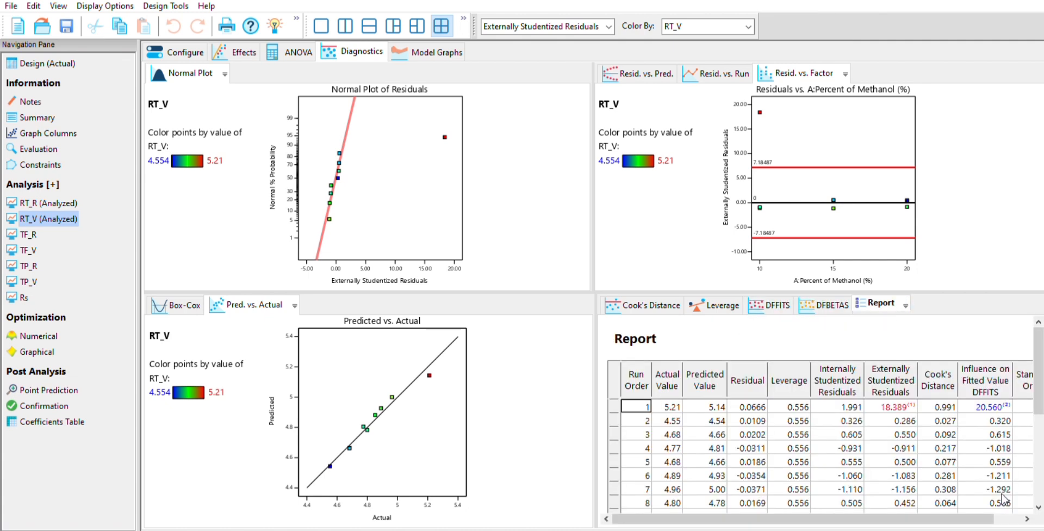
pyautogui.scroll(-3, 1038, 500)
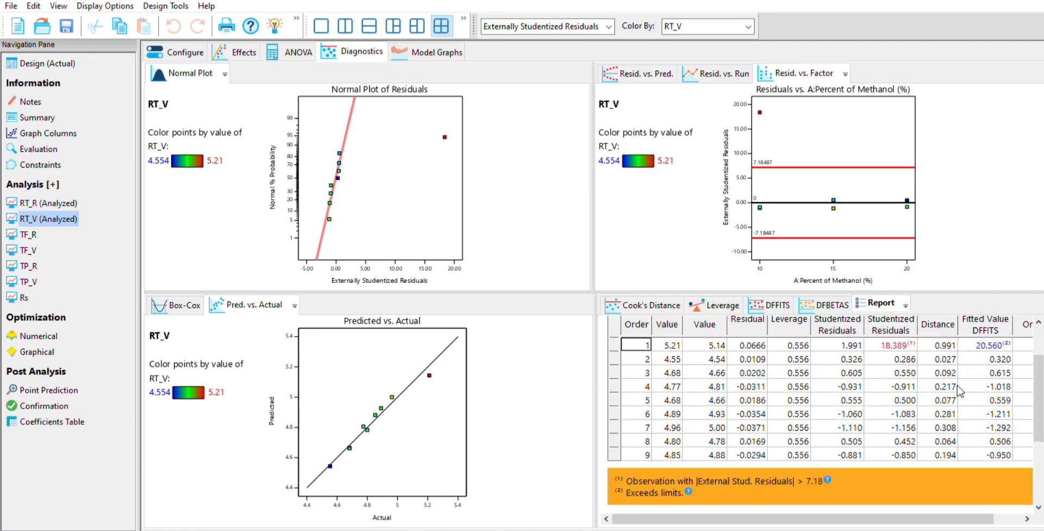
# View RT_V's model graphs: one factor, 3D surface, contour, predicted versus actual, interaction and all factors.
pyautogui.click(430, 51)
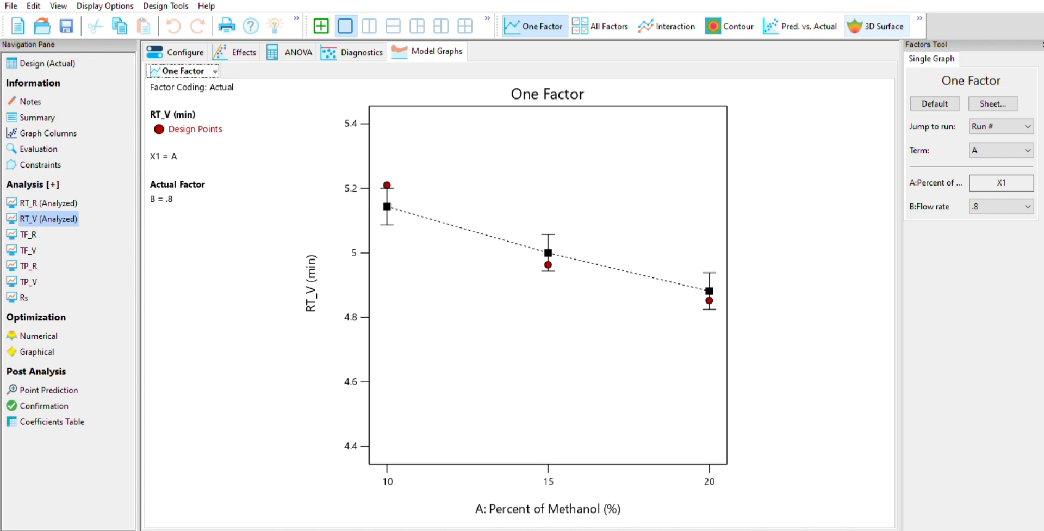
pyautogui.click(876, 26)
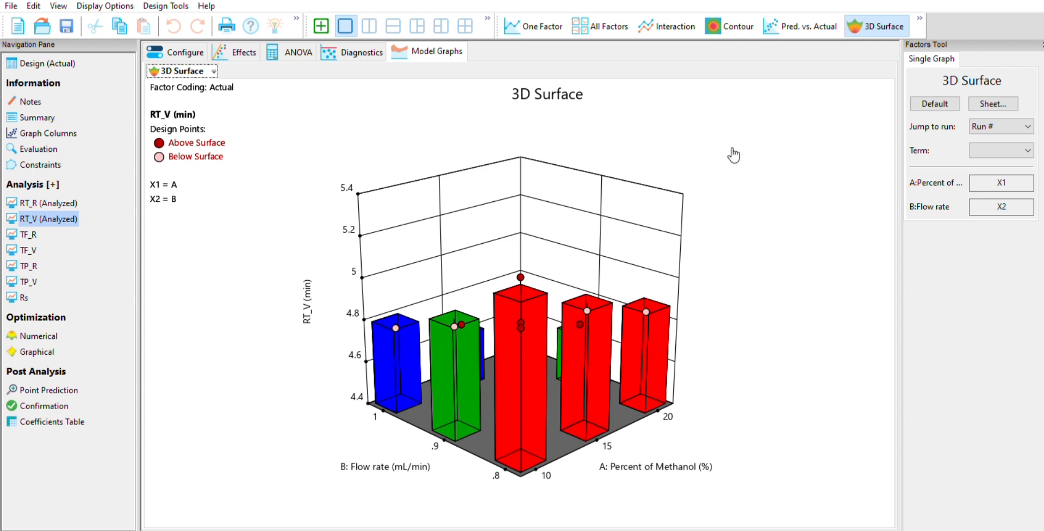
pyautogui.click(728, 26)
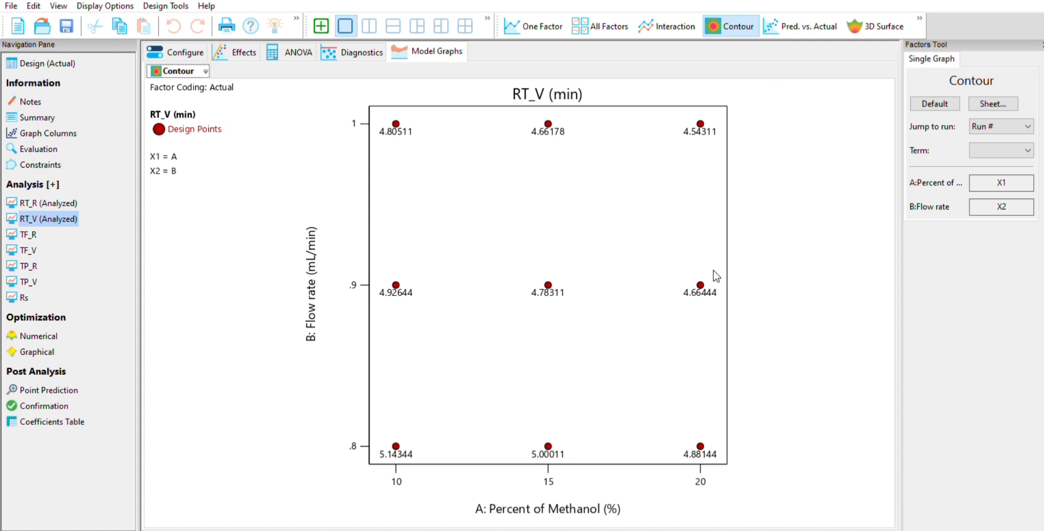
pyautogui.click(799, 26)
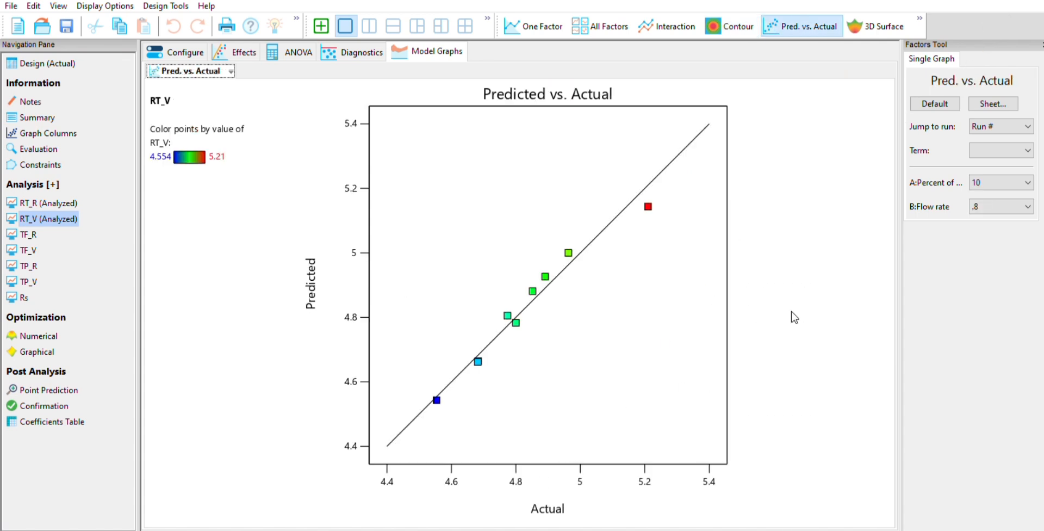
pyautogui.click(667, 26)
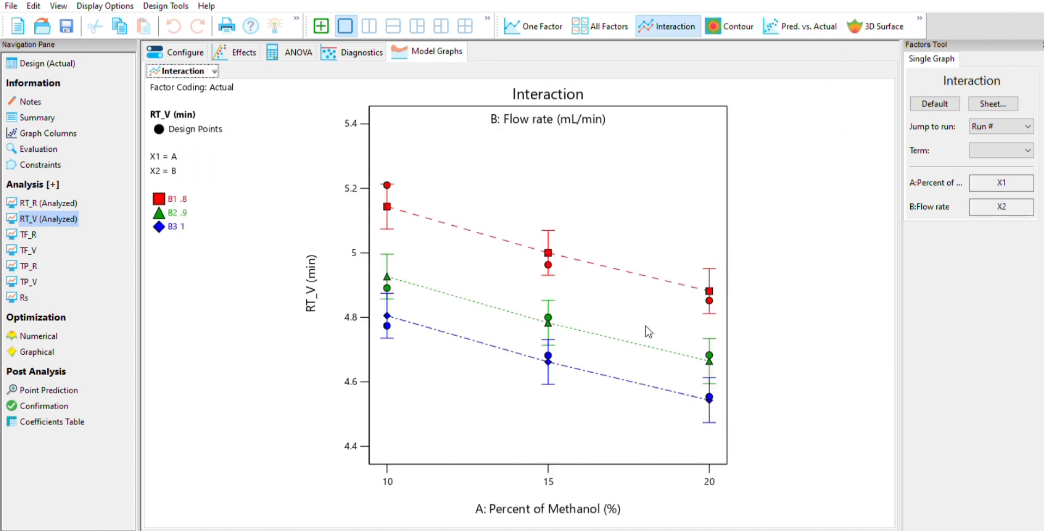
pyautogui.click(600, 26)
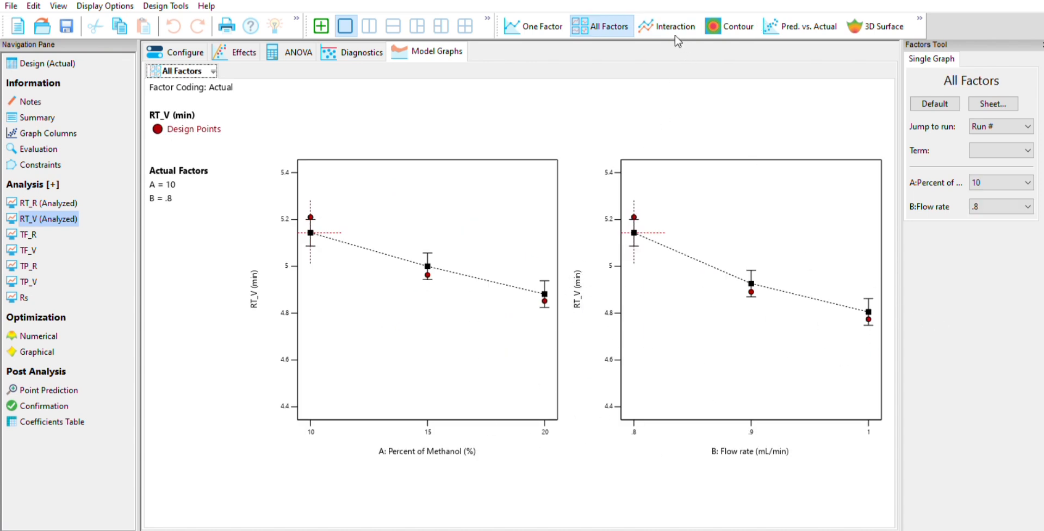
pyautogui.click(535, 26)
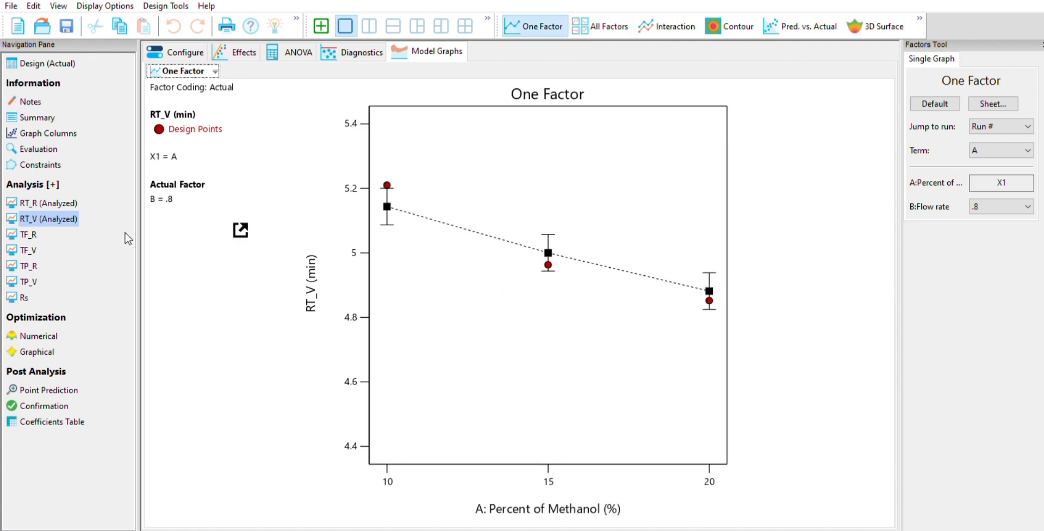
# Analyze TF_R with no transform using A-Percent of Methanol and B-Flow rate as model terms, through its ANOVA and diagnostics.
pyautogui.press('Down')
pyautogui.click(200, 278)
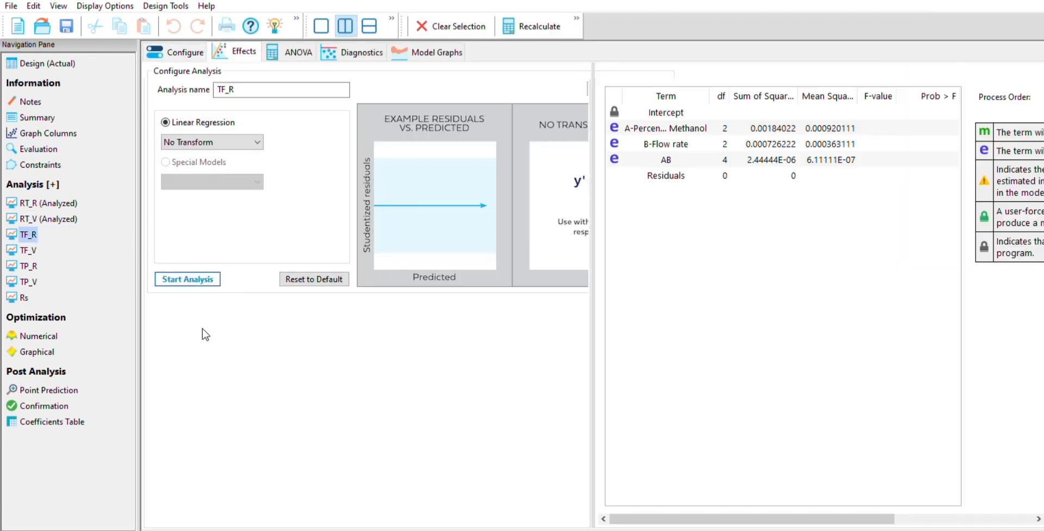
pyautogui.click(494, 398)
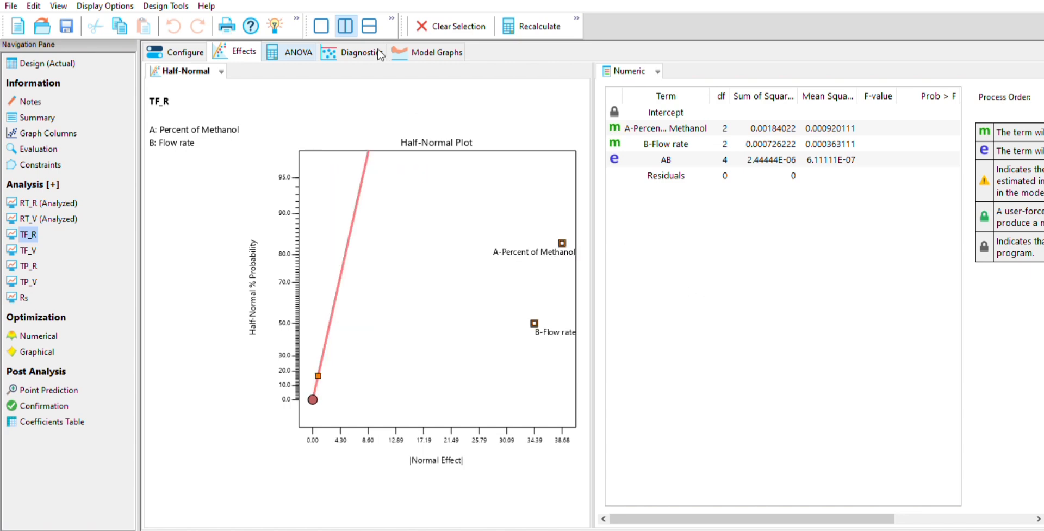
pyautogui.click(298, 52)
pyautogui.click(424, 53)
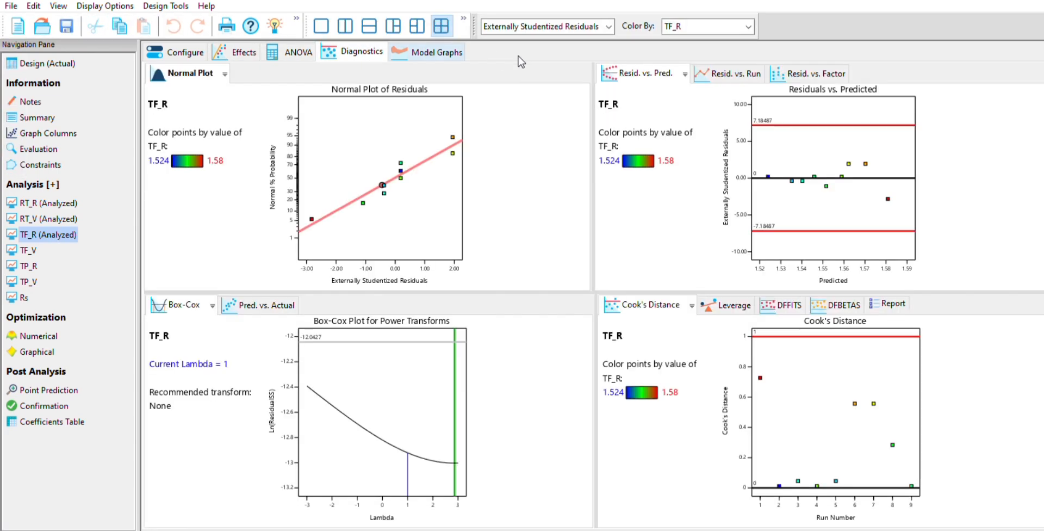
# Analyze TF_V with no transform, including A-Percent of Methanol and B-Flow rate in the model, and compute its ANOVA.
pyautogui.click(29, 250)
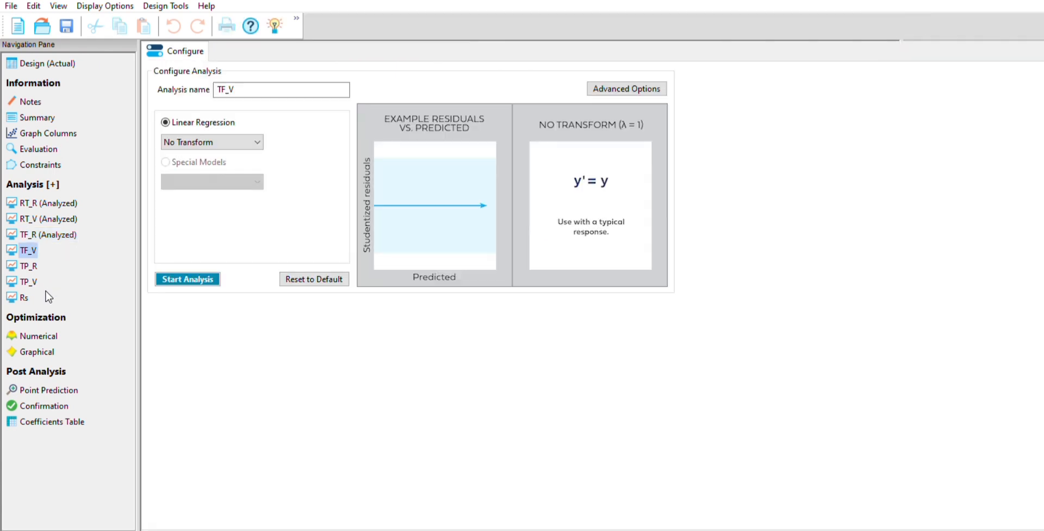
pyautogui.click(188, 279)
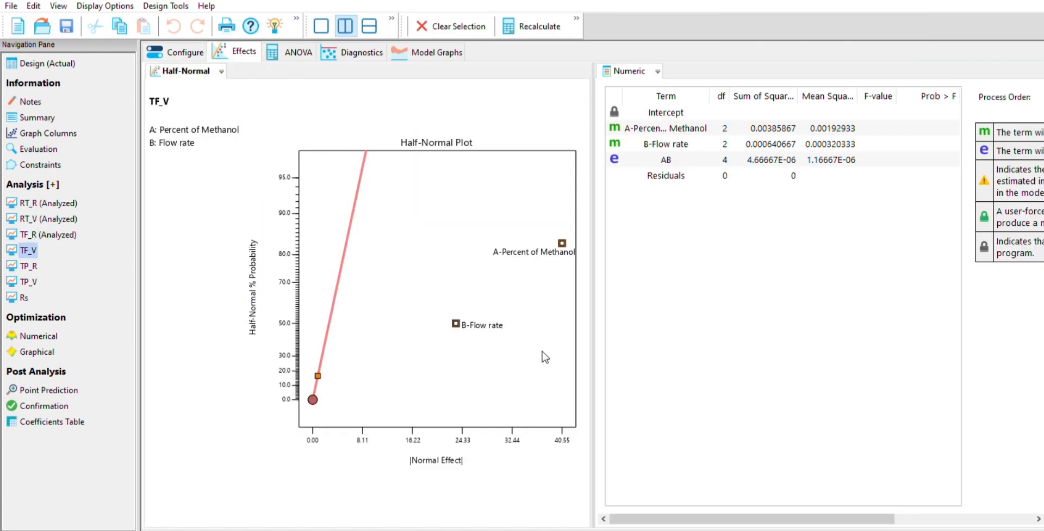
pyautogui.click(380, 57)
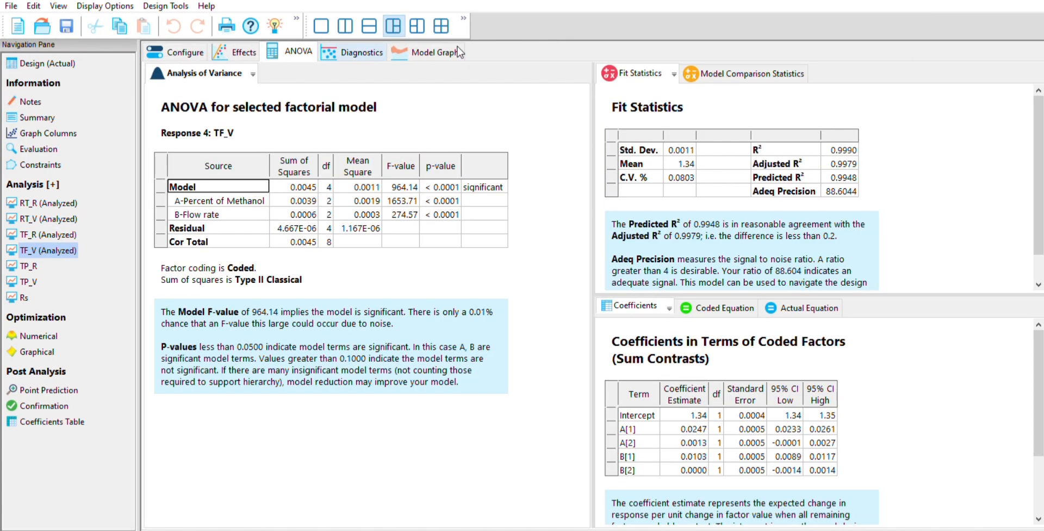
# Analyze TP_R with no transform using A-Percent of Methanol and B-Flow rate as model terms, through its ANOVA, diagnostics and model graphs.
pyautogui.click(28, 266)
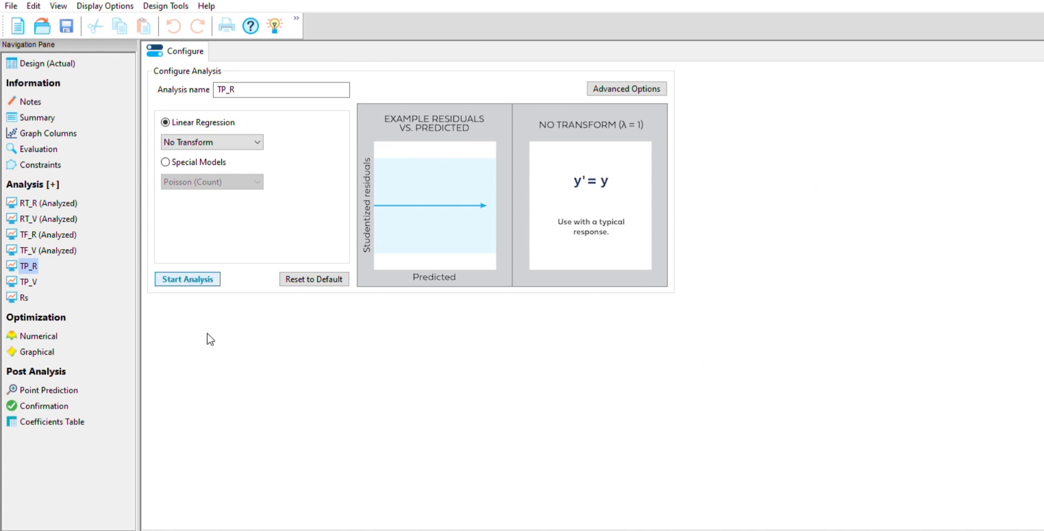
pyautogui.press('Return')
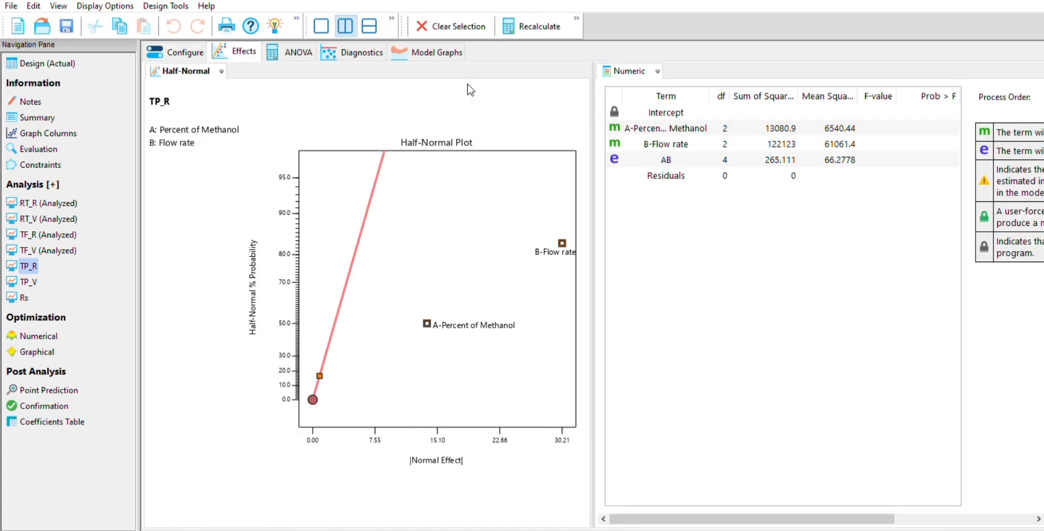
pyautogui.click(298, 53)
pyautogui.click(379, 56)
pyautogui.click(448, 59)
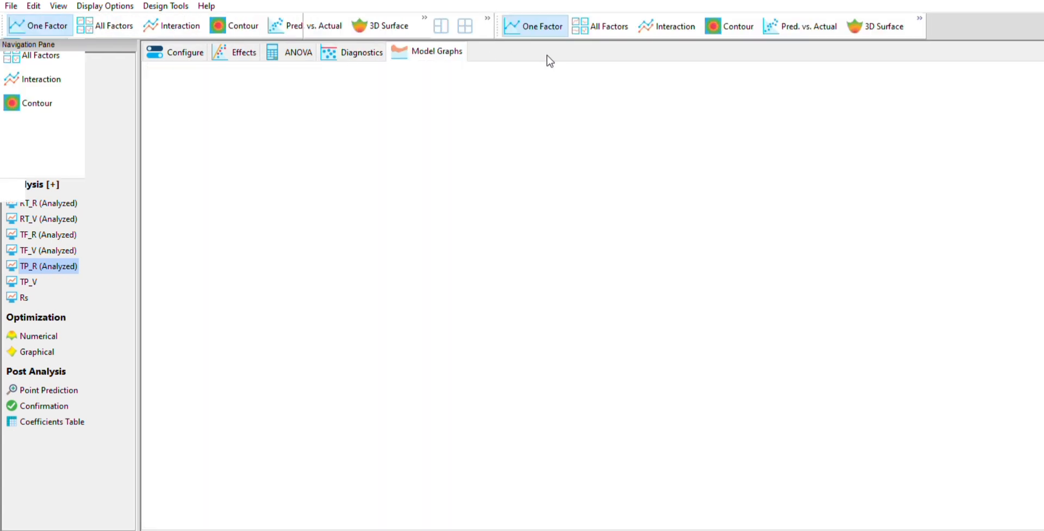
# Analyze TP_V with no transform using A-Percent of Methanol and B-Flow rate as model terms, through its ANOVA, diagnostics and model graphs.
pyautogui.click(29, 282)
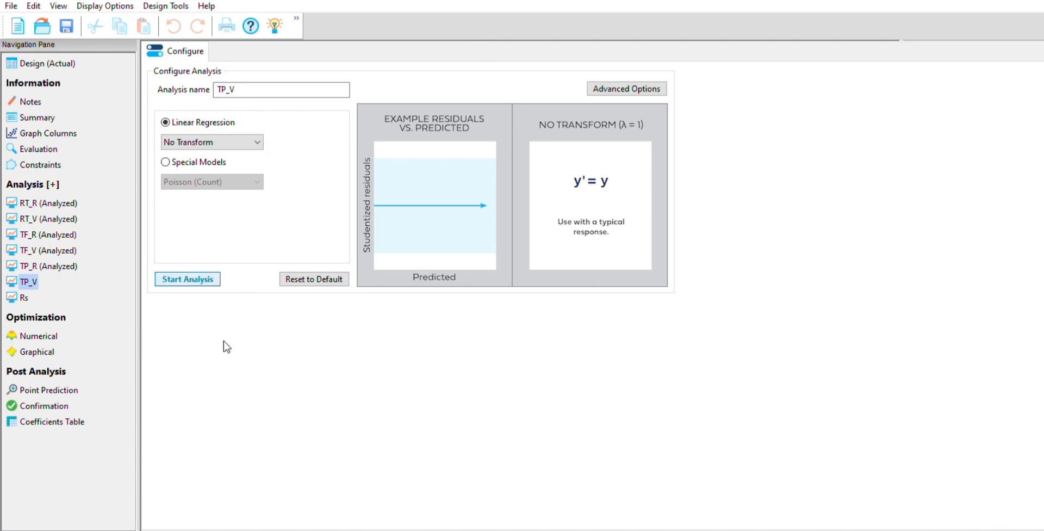
pyautogui.press('Return')
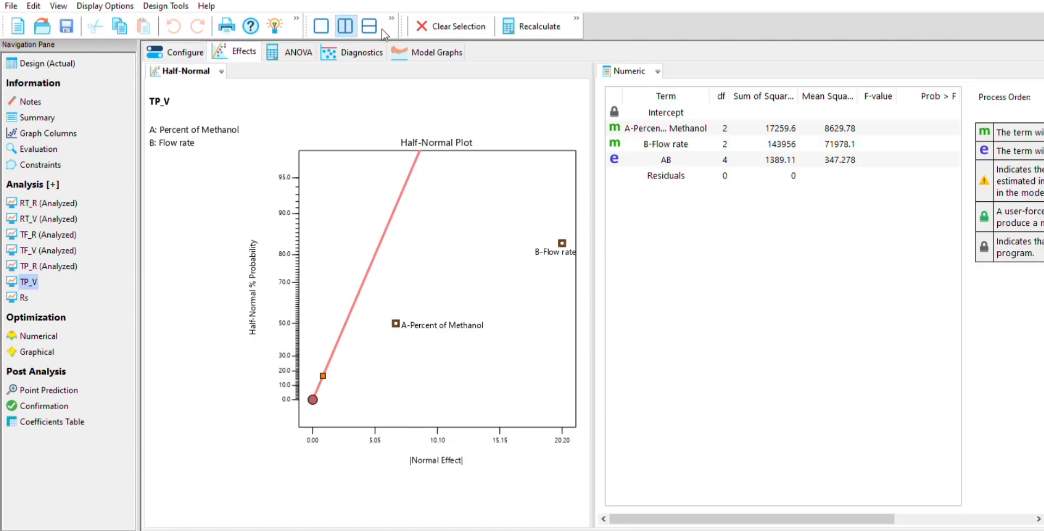
pyautogui.click(298, 53)
pyautogui.click(375, 53)
pyautogui.click(445, 56)
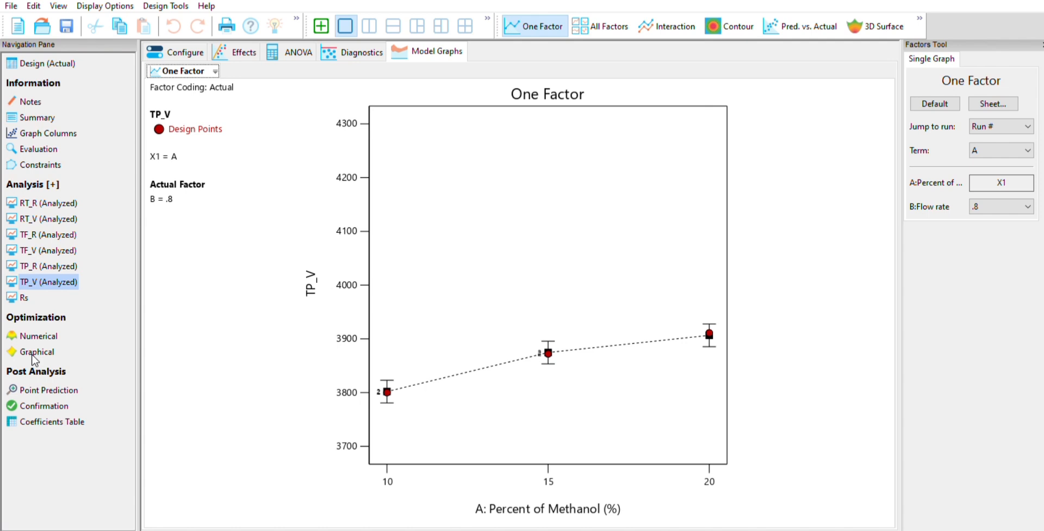
# Analyze Rs with no transform using A-Percent of Methanol and B-Flow rate, and review its ANOVA and fit statistics.
pyautogui.press('Down')
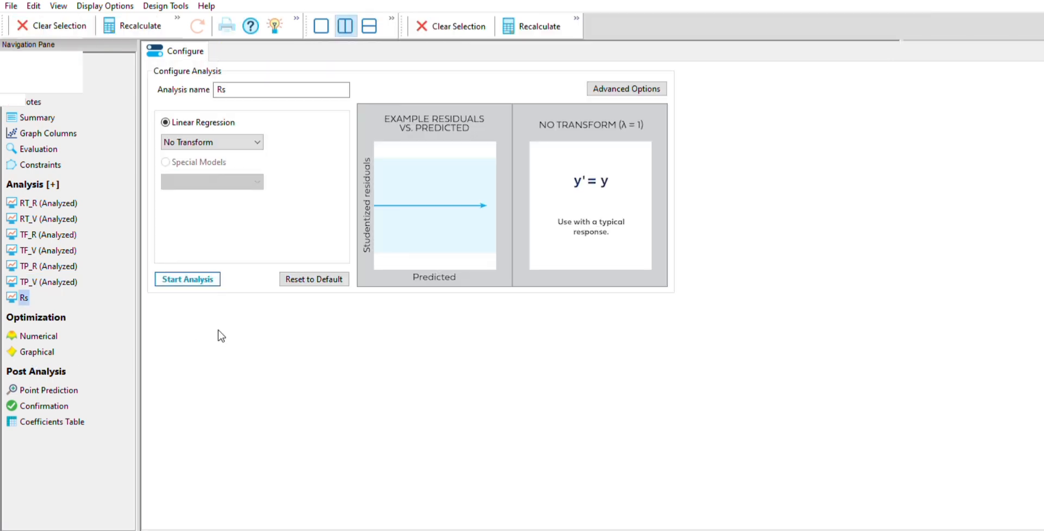
pyautogui.press('Return')
pyautogui.click(466, 399)
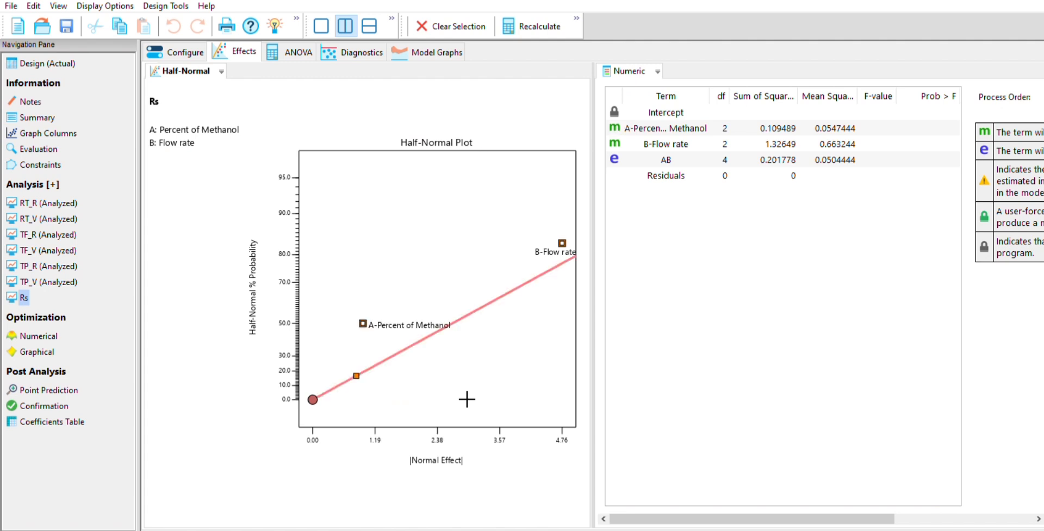
pyautogui.click(297, 52)
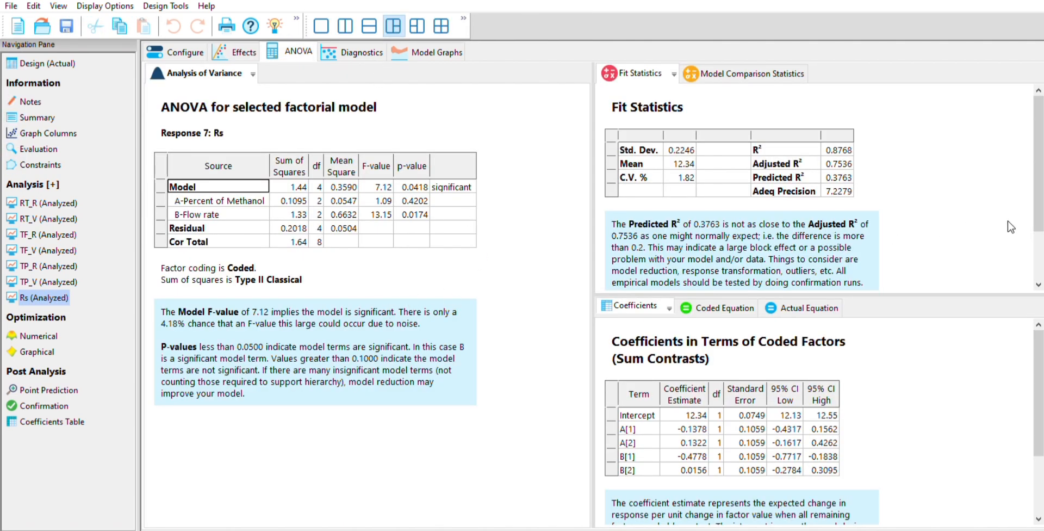
pyautogui.click(1039, 228)
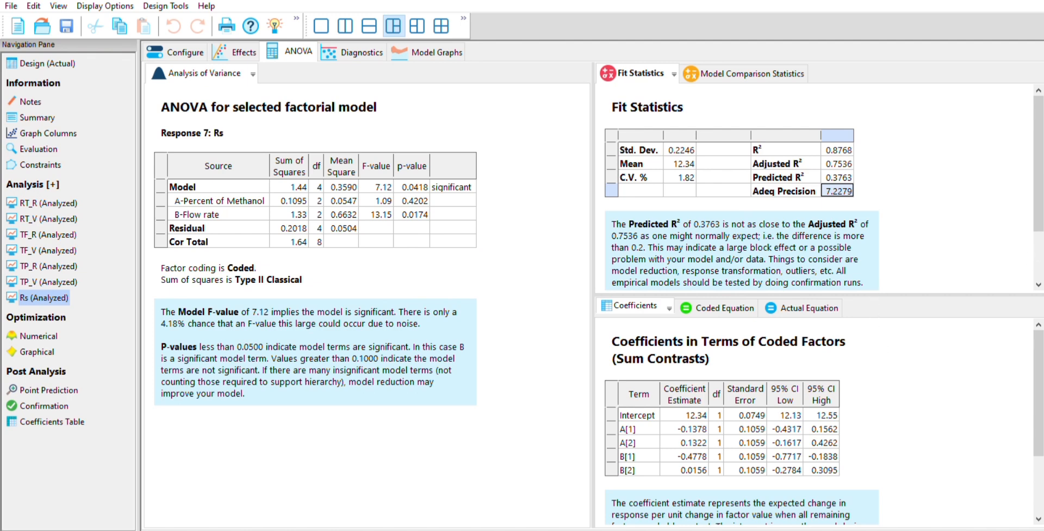
pyautogui.moveTo(806, 271); pyautogui.dragTo(878, 315)
pyautogui.click(487, 214)
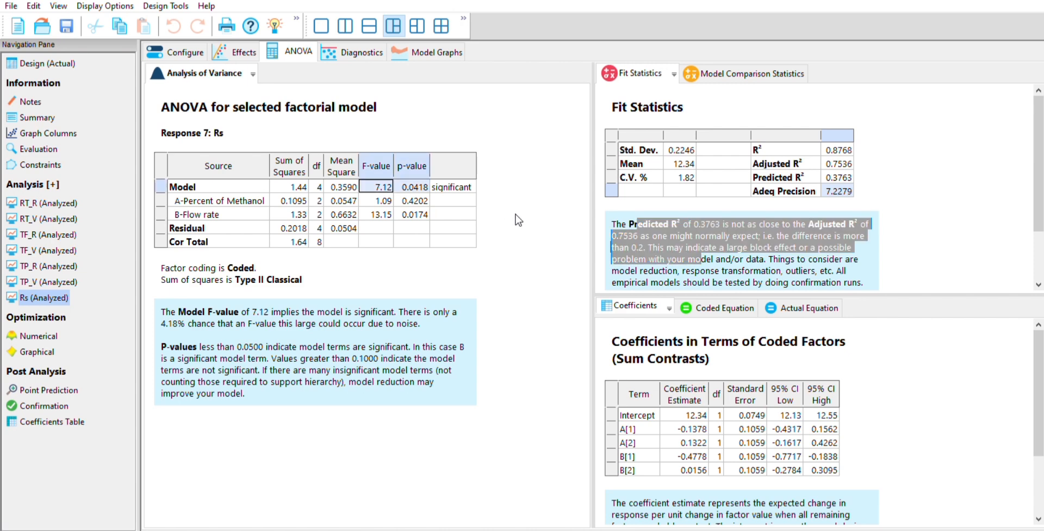
# View the Rs diagnostics and its one factor, 3D surface and predicted versus actual model graphs.
pyautogui.click(372, 53)
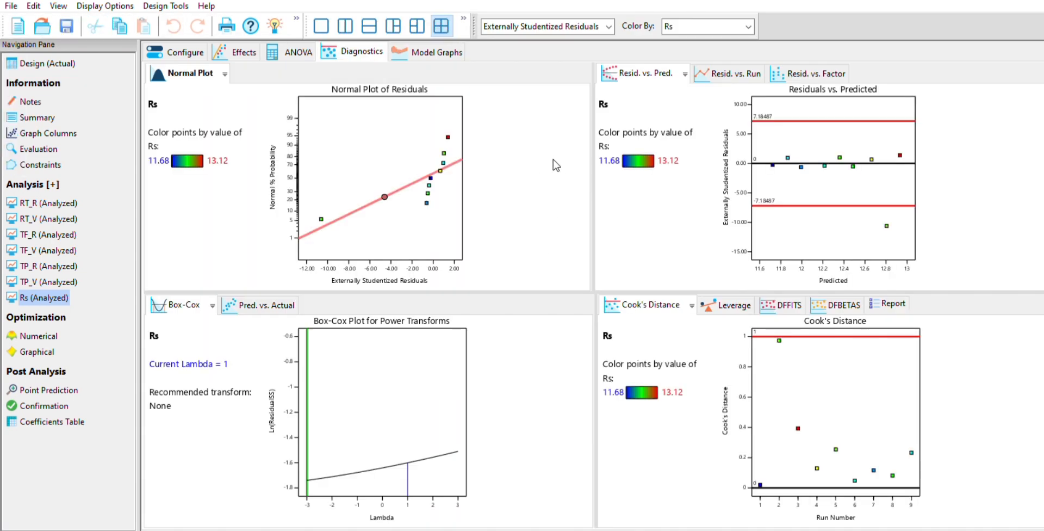
pyautogui.click(430, 53)
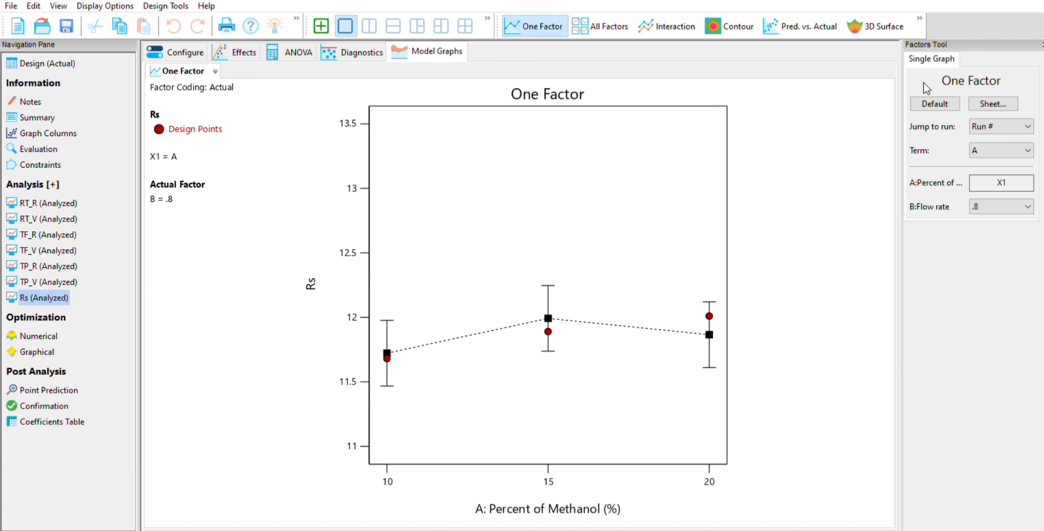
pyautogui.click(876, 26)
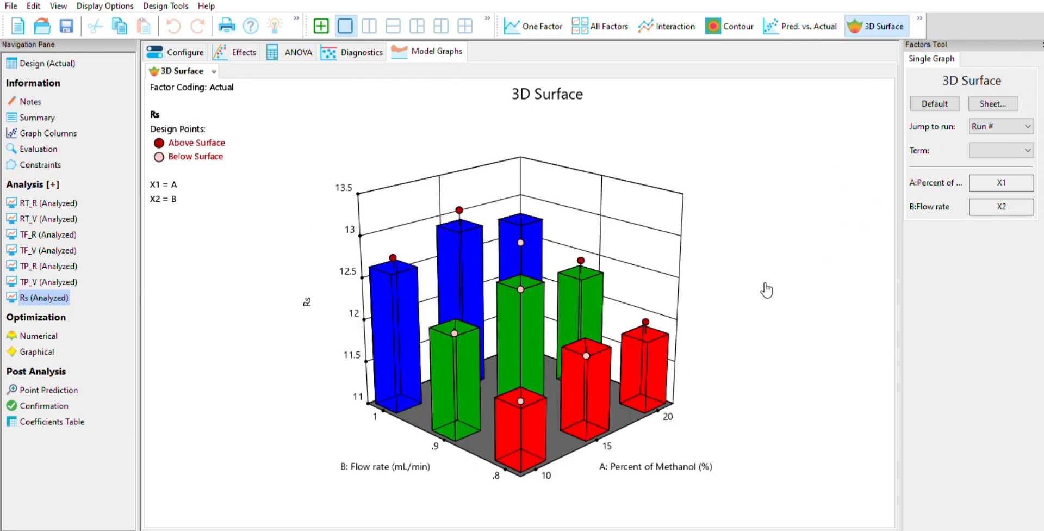
pyautogui.moveTo(763, 289); pyautogui.dragTo(665, 328)
pyautogui.click(802, 27)
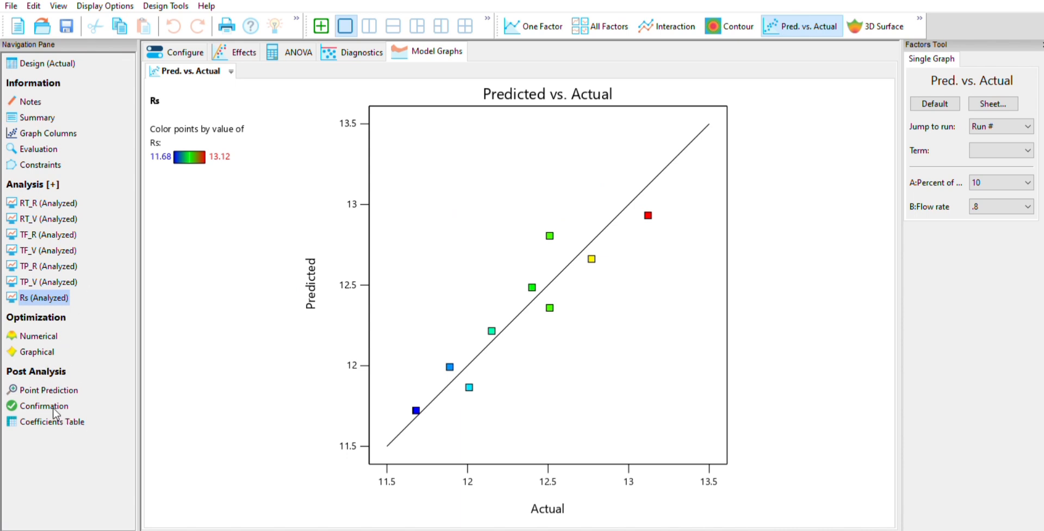
# Open the numerical optimization and look through the criteria of the factors and responses.
pyautogui.press('Down')
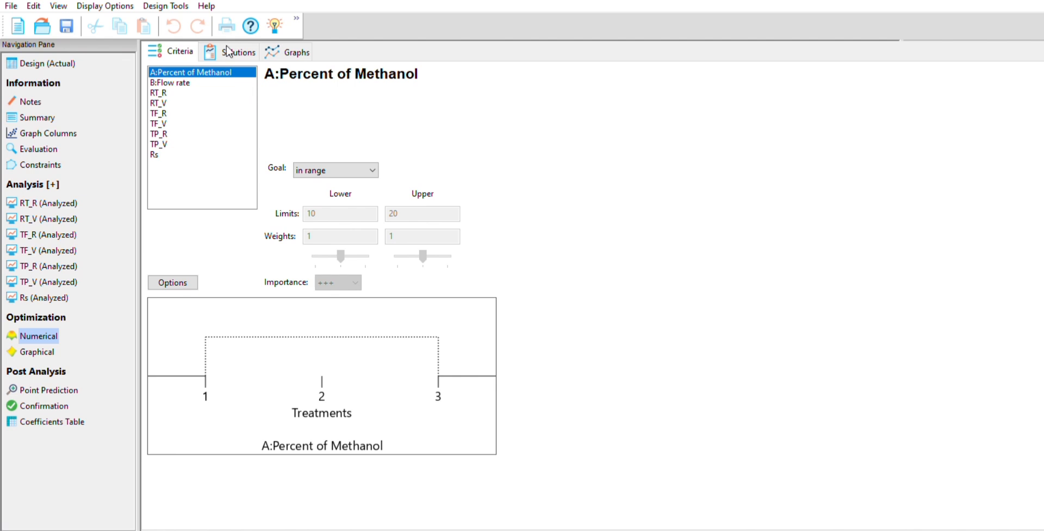
pyautogui.press('Down')
pyautogui.press('Down')
pyautogui.press('Down')
pyautogui.press('Down')
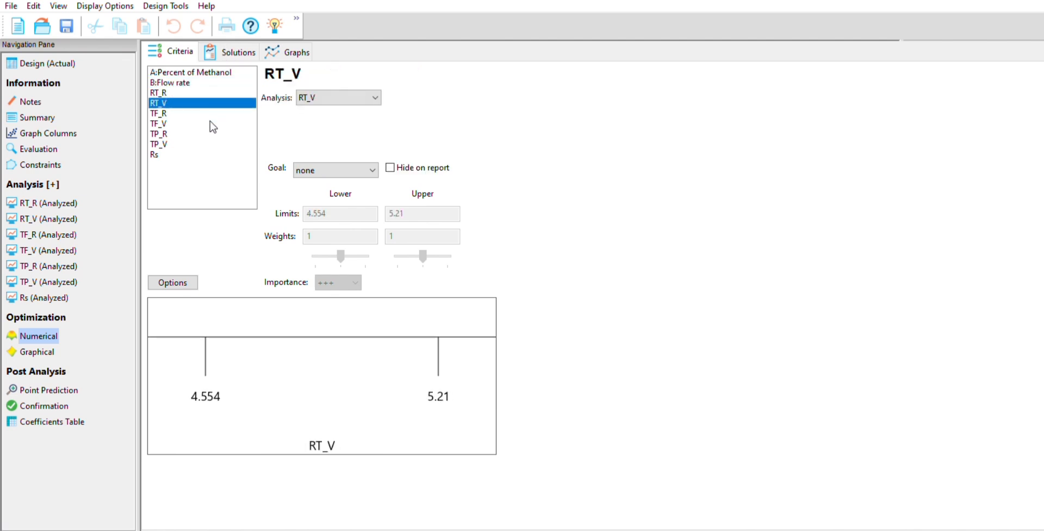
pyautogui.press('Down')
pyautogui.press('Down')
pyautogui.press('Down')
pyautogui.press('Down')
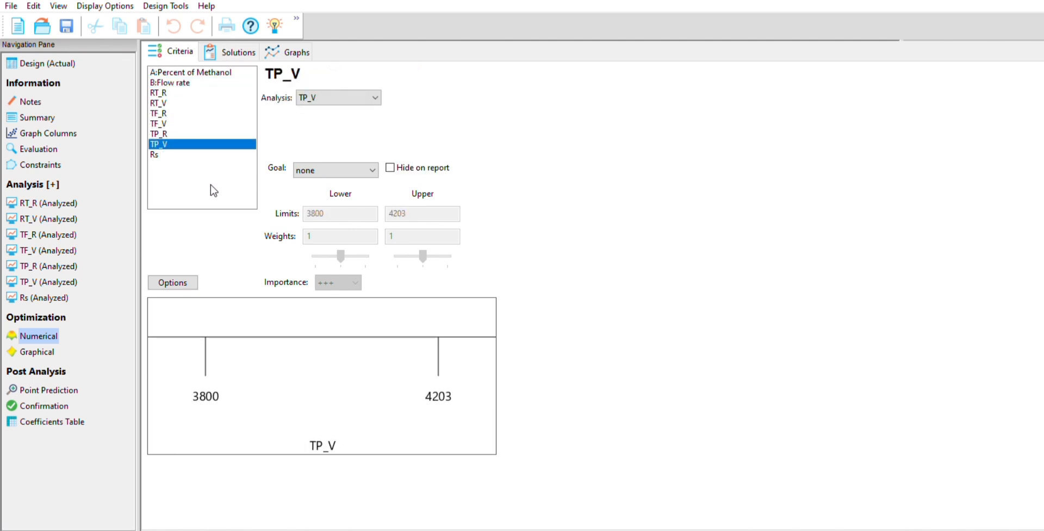
# Leave A:Percent of Methanol and B:Flow rate in range, and set the optimization goals of RT_R and RT_V to minimize.
pyautogui.click(230, 73)
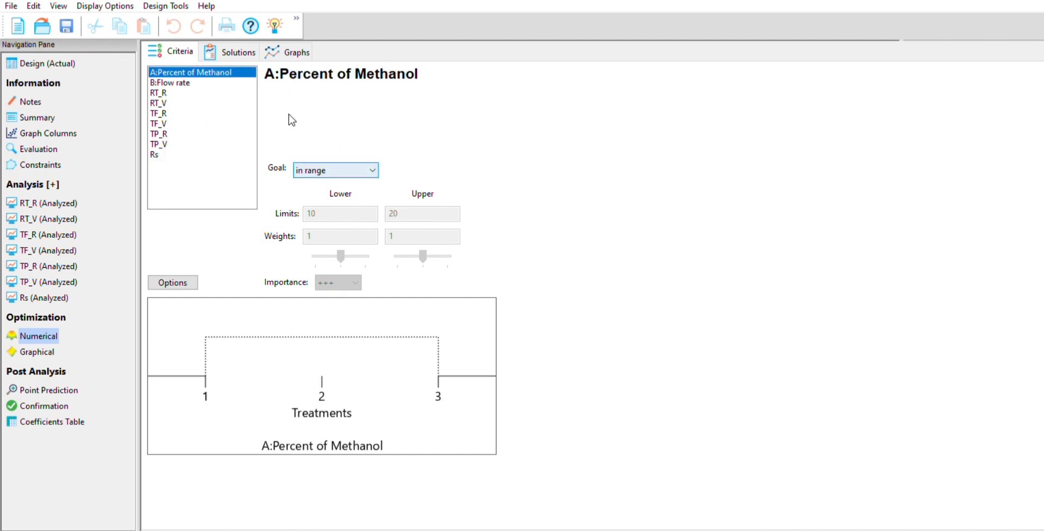
pyautogui.click(235, 83)
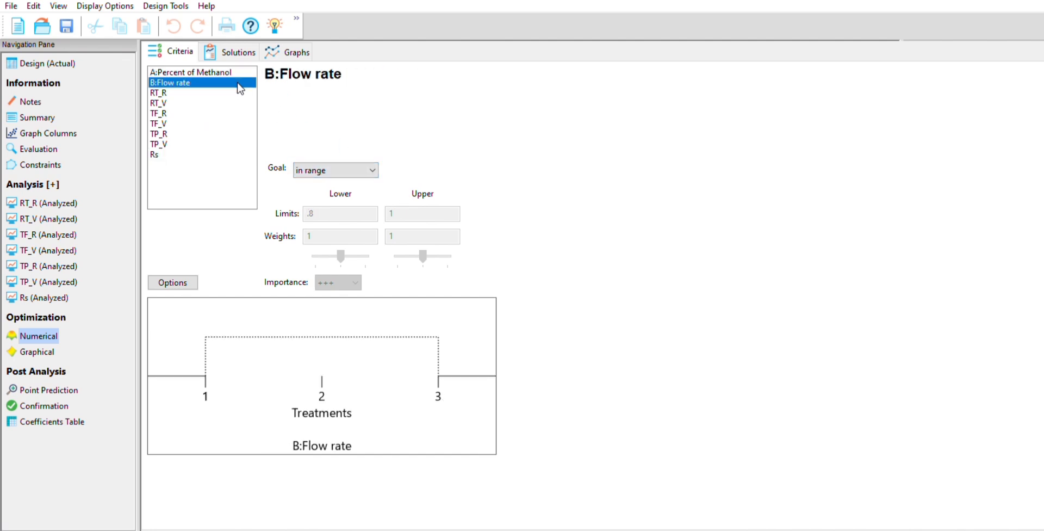
pyautogui.click(194, 95)
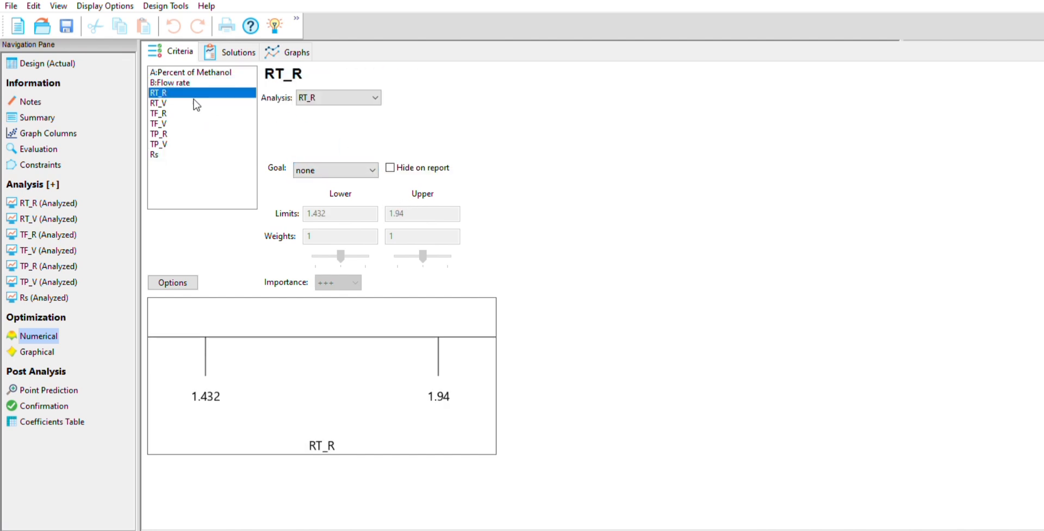
pyautogui.click(415, 240)
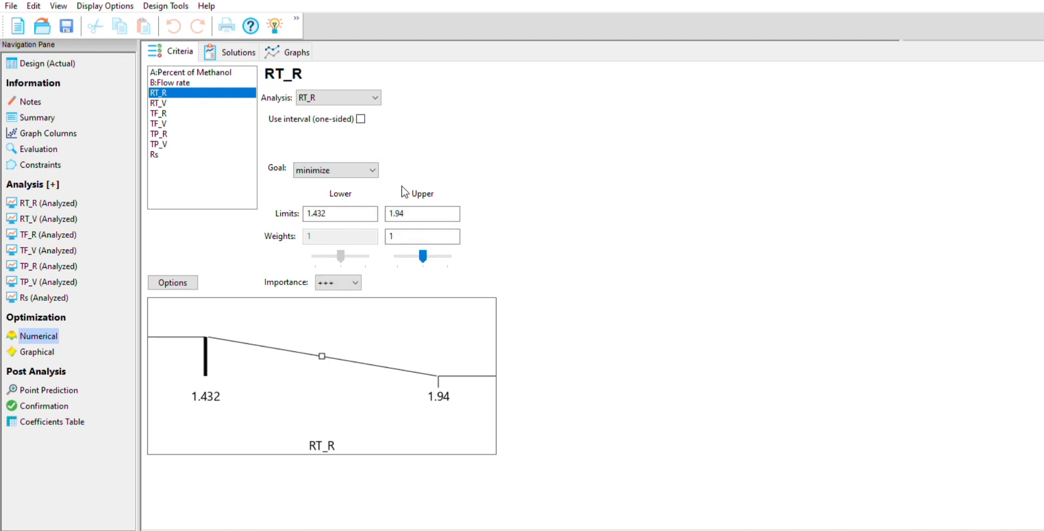
pyautogui.click(201, 104)
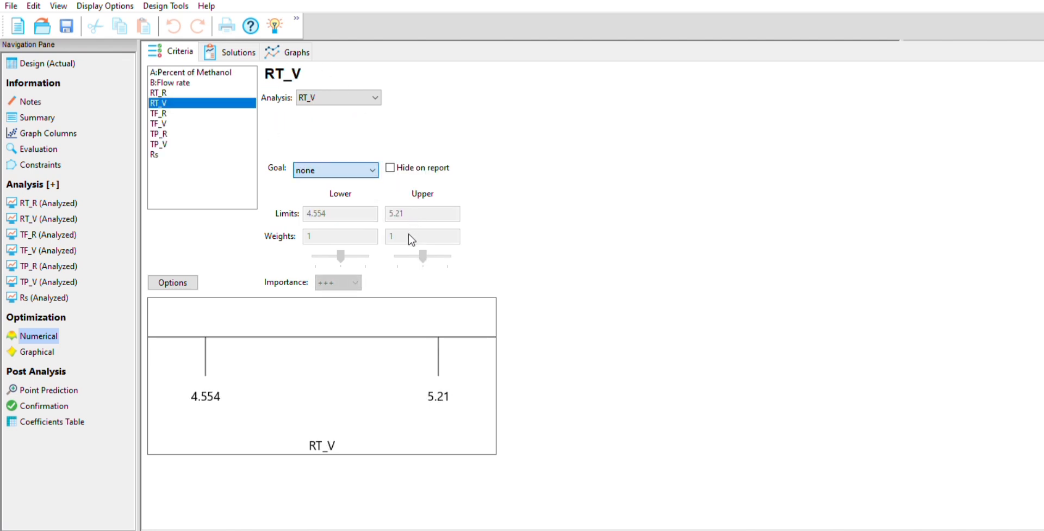
pyautogui.click(409, 233)
# Set the optimization goals of TF_R and TF_V to minimize.
pyautogui.click(205, 115)
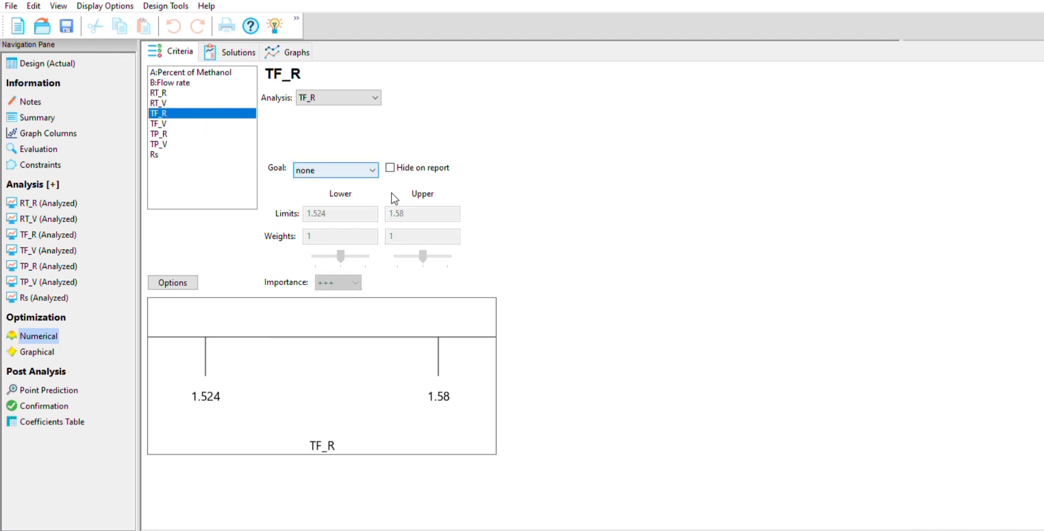
pyautogui.click(404, 234)
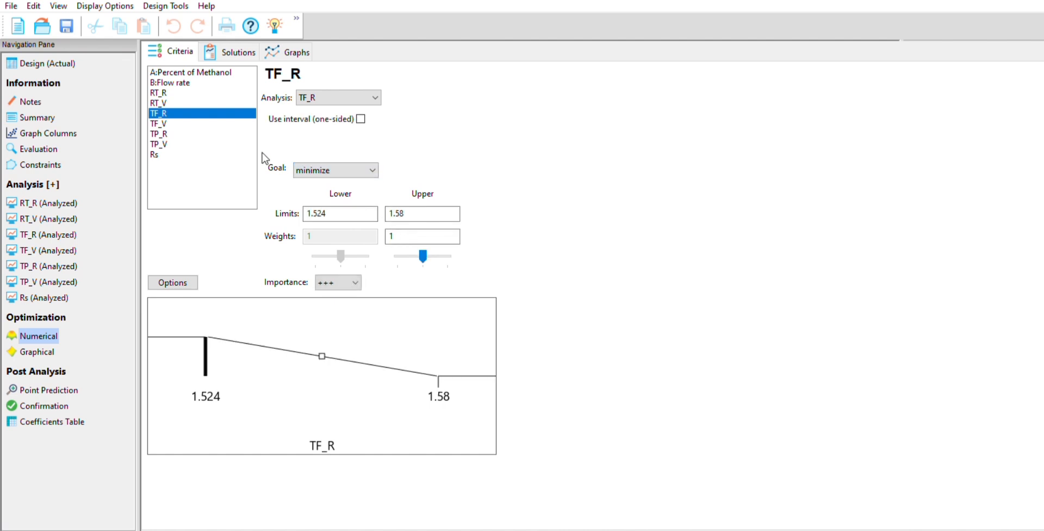
pyautogui.click(204, 127)
pyautogui.click(412, 195)
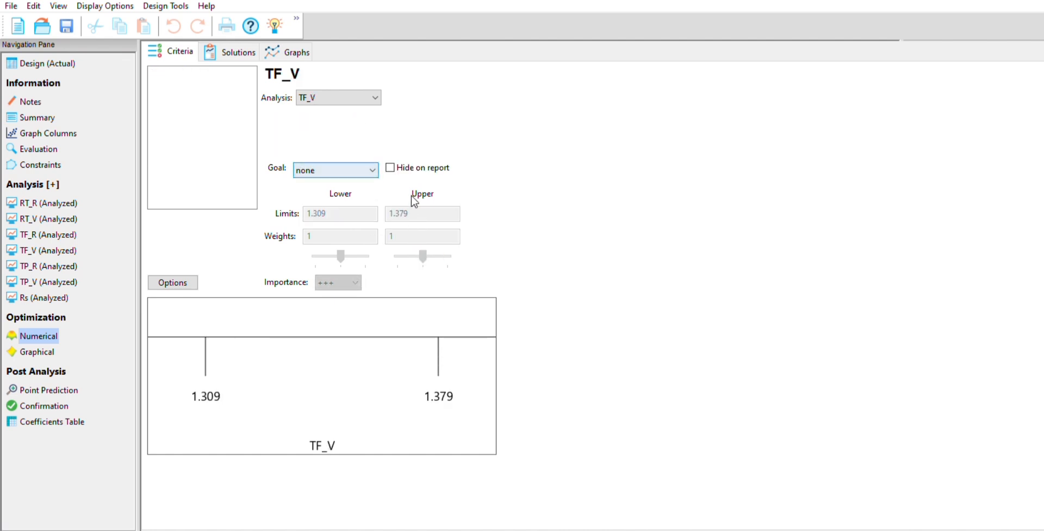
pyautogui.click(405, 238)
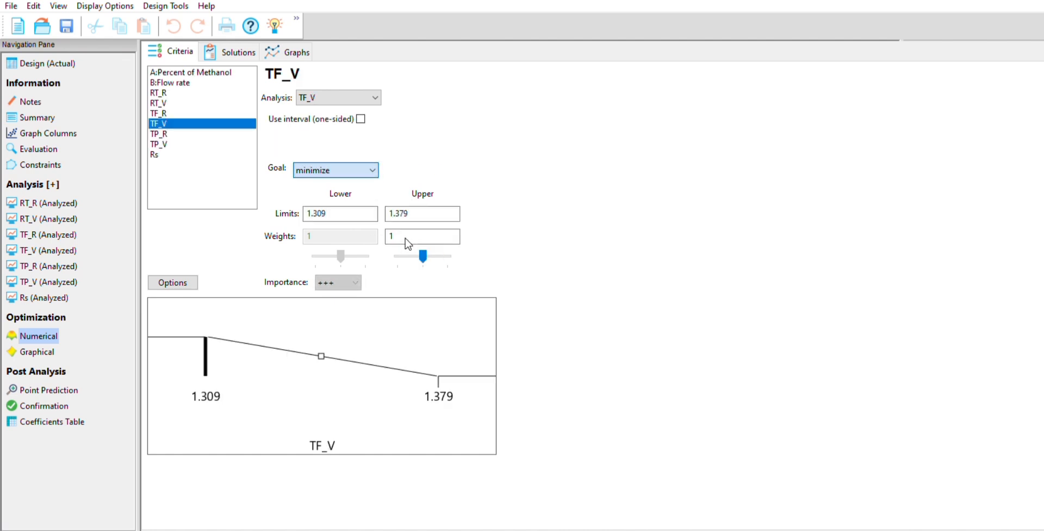
# Set the optimization goals of TP_R, TP_V and Rs to maximize.
pyautogui.click(206, 135)
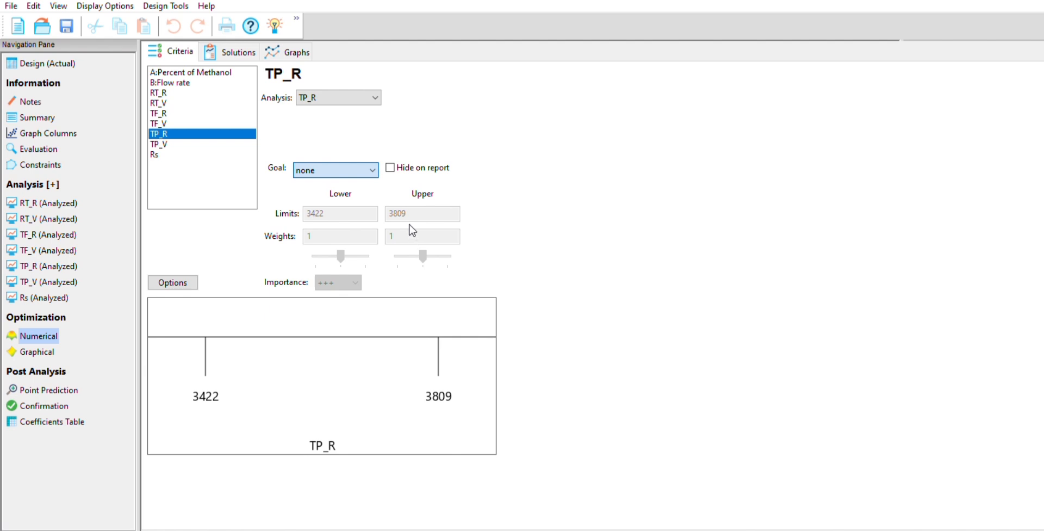
pyautogui.press('Down')
pyautogui.click(204, 144)
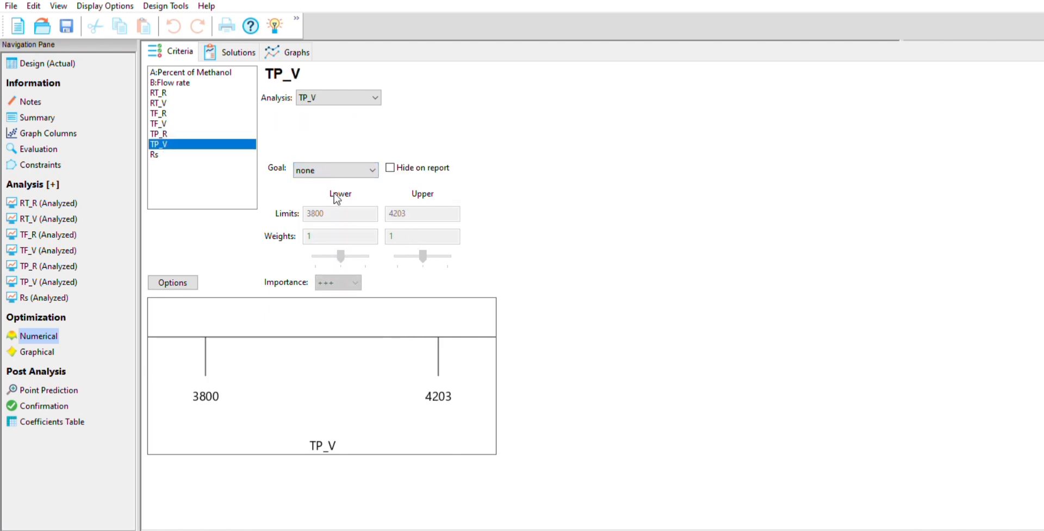
pyautogui.click(352, 170)
pyautogui.press('Down')
pyautogui.click(223, 179)
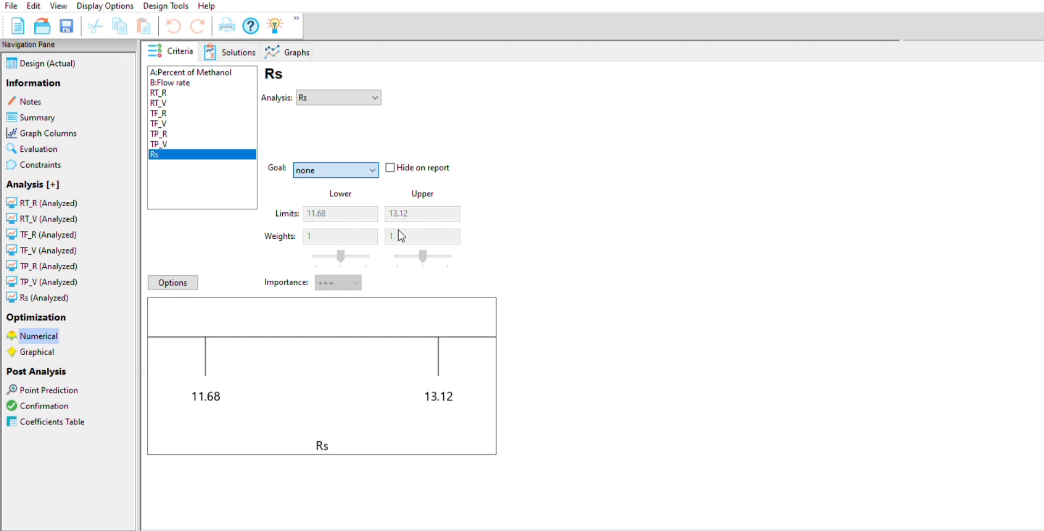
pyautogui.press('Down')
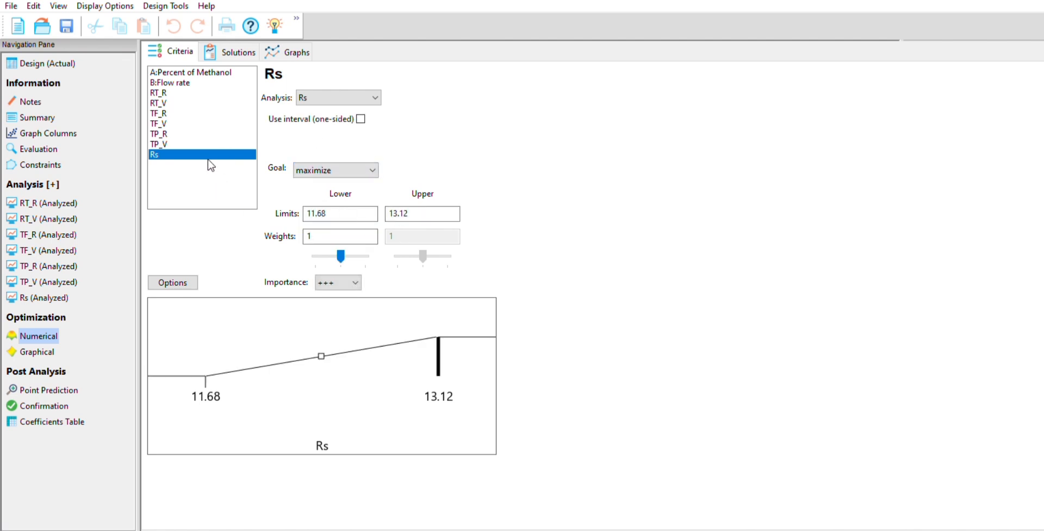
# Review the goals and limits set for the responses and both factors in the numerical optimization criteria.
pyautogui.click(210, 144)
pyautogui.click(210, 124)
pyautogui.click(210, 116)
pyautogui.click(210, 103)
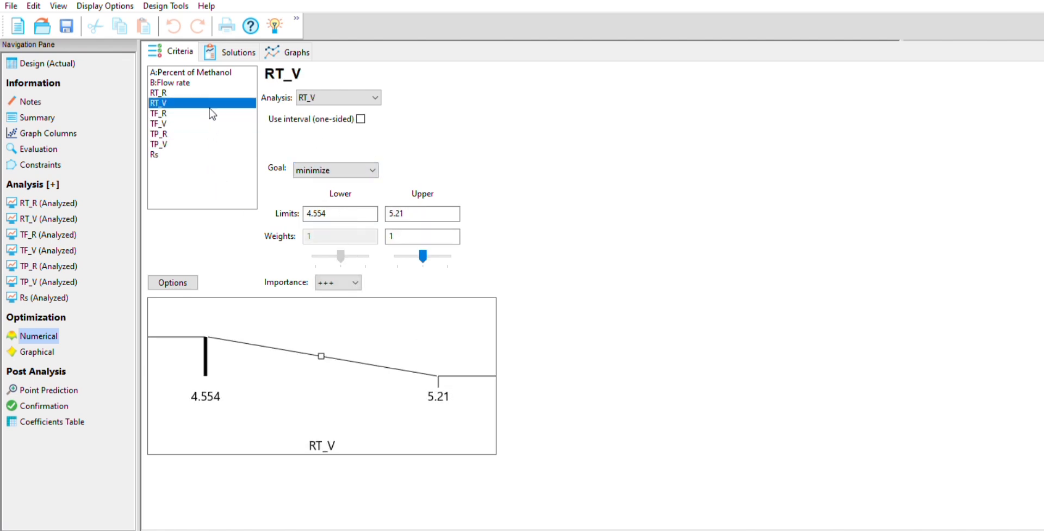
pyautogui.click(210, 93)
pyautogui.click(212, 82)
pyautogui.click(215, 113)
pyautogui.click(214, 135)
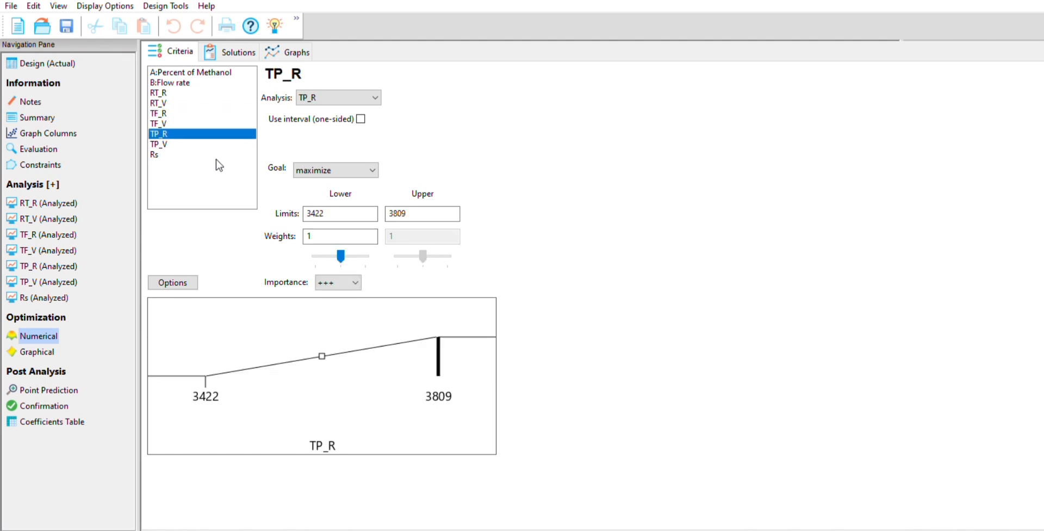
pyautogui.click(217, 154)
pyautogui.click(216, 125)
pyautogui.click(214, 114)
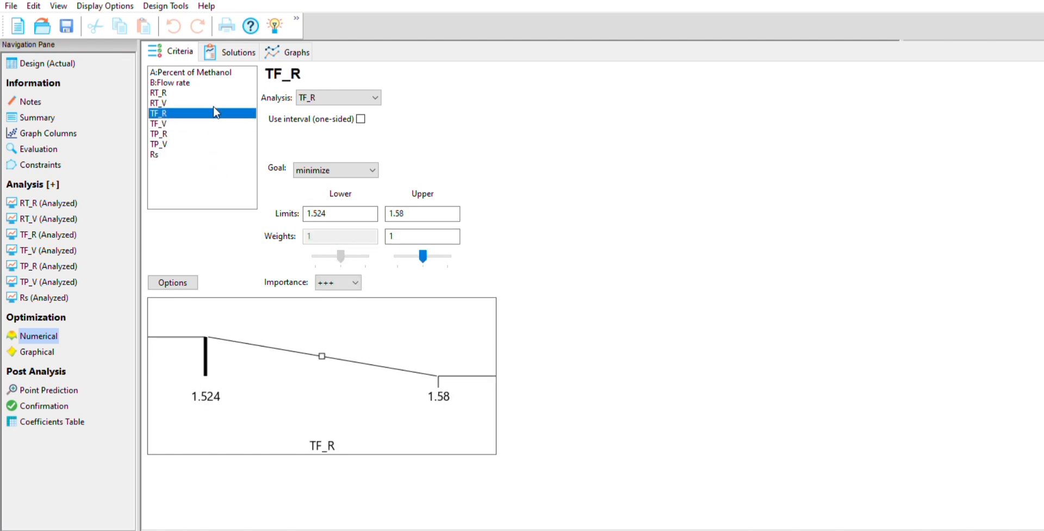
pyautogui.click(213, 103)
pyautogui.click(215, 93)
pyautogui.click(221, 84)
pyautogui.click(223, 73)
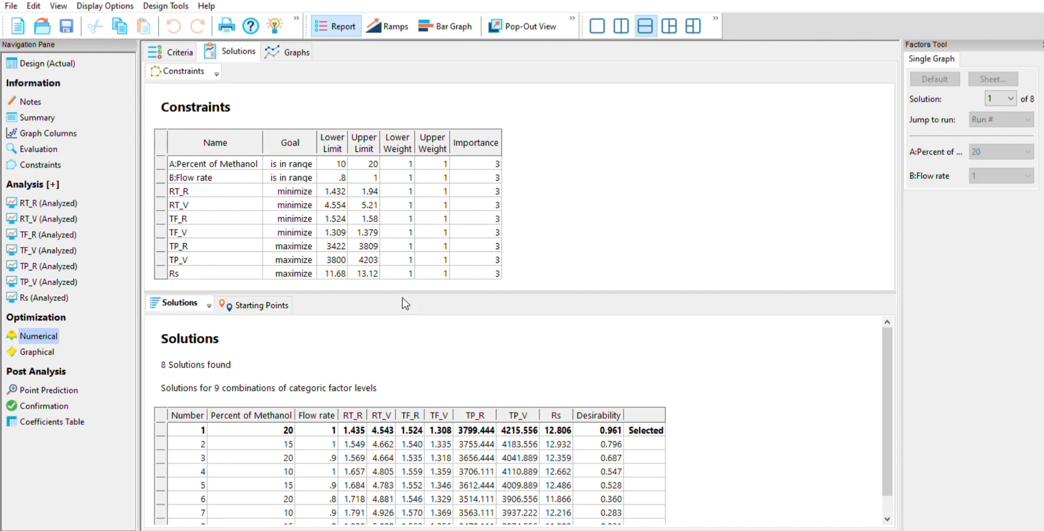
# Examine the factor levels, predicted responses and desirability of the first-ranked numerical solution, and check the starting points.
pyautogui.scroll(-1, 266, 468)
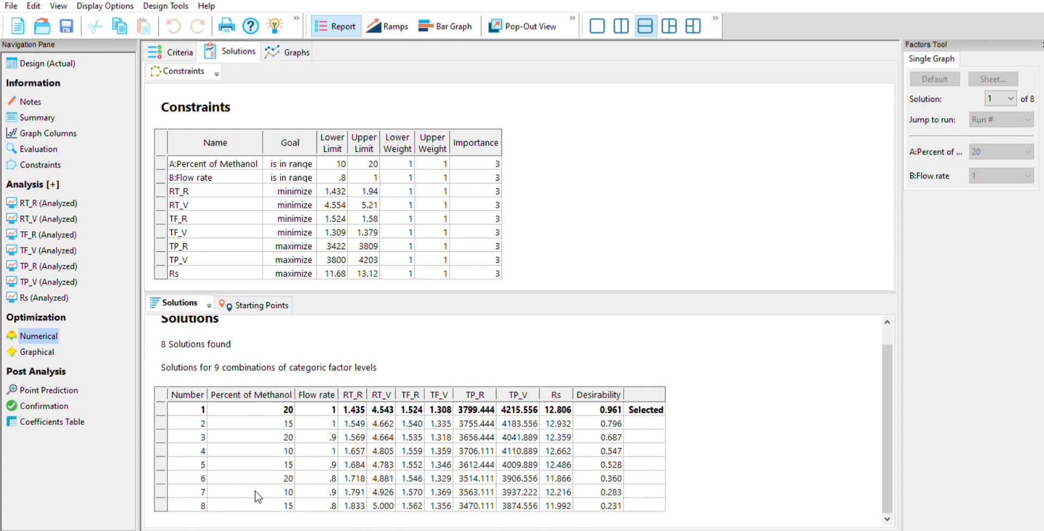
pyautogui.moveTo(248, 491); pyautogui.dragTo(806, 499)
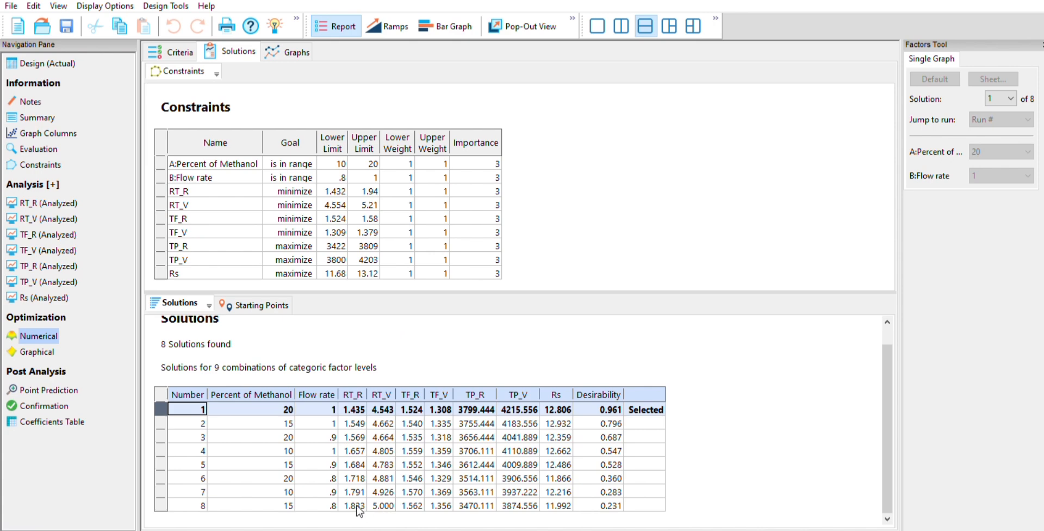
pyautogui.press('Right')
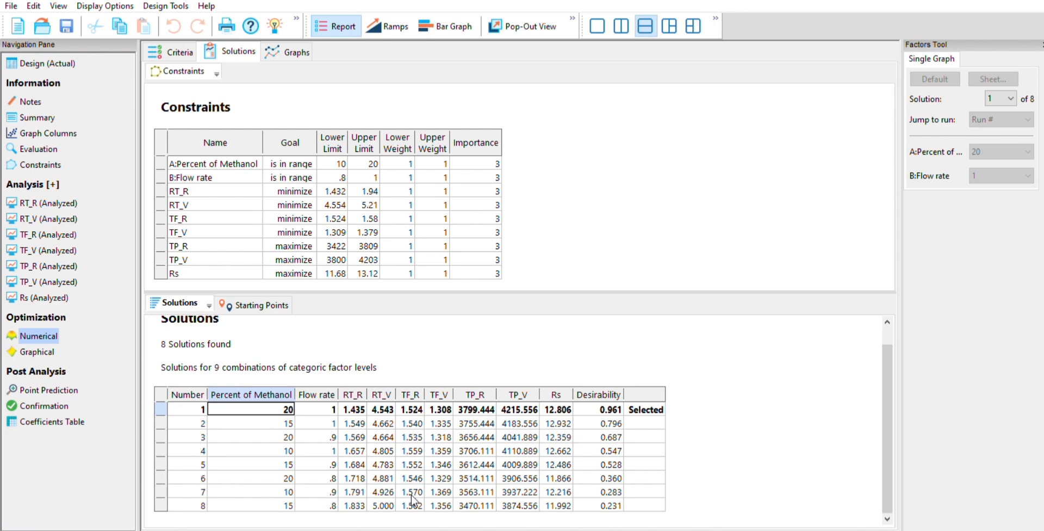
pyautogui.press('Right')
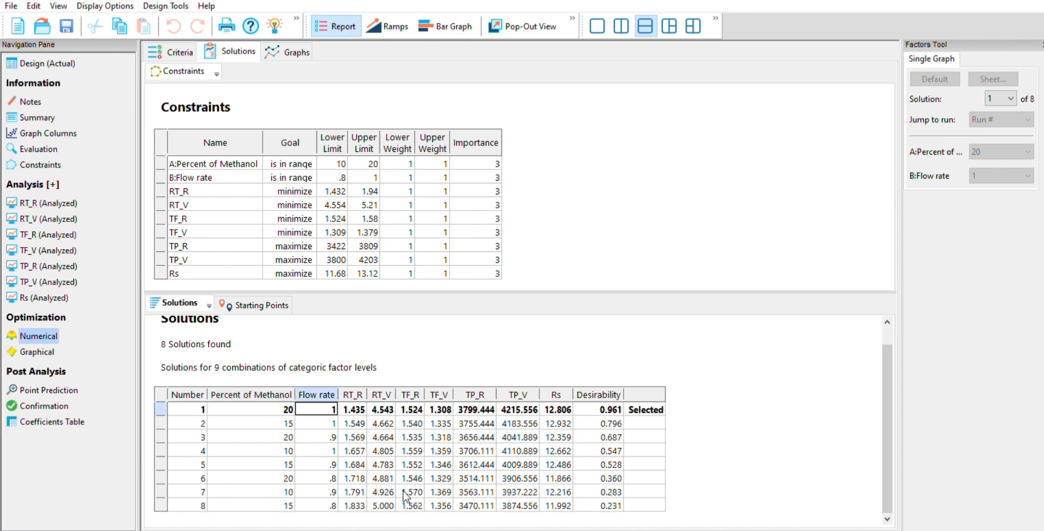
pyautogui.press('Right')
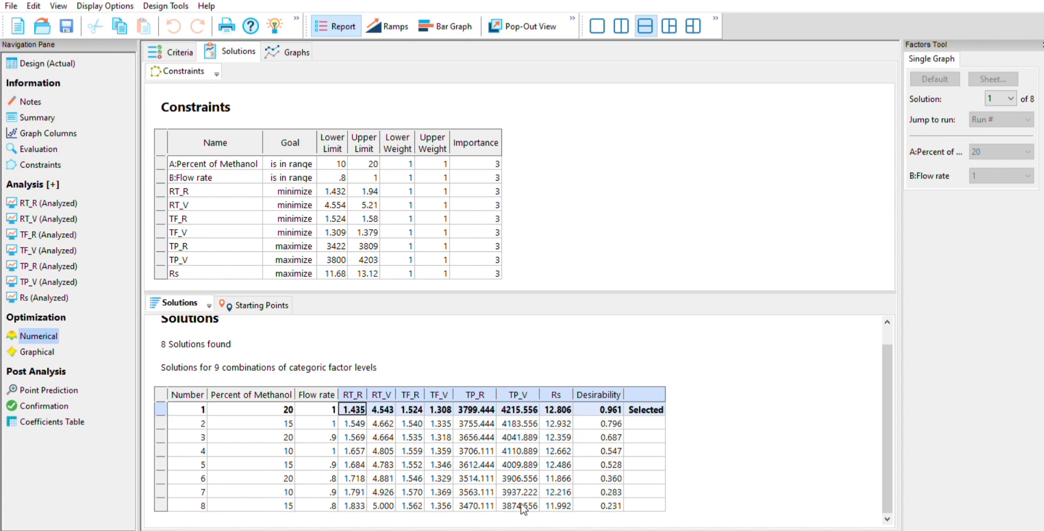
pyautogui.press('Left')
pyautogui.press('Left')
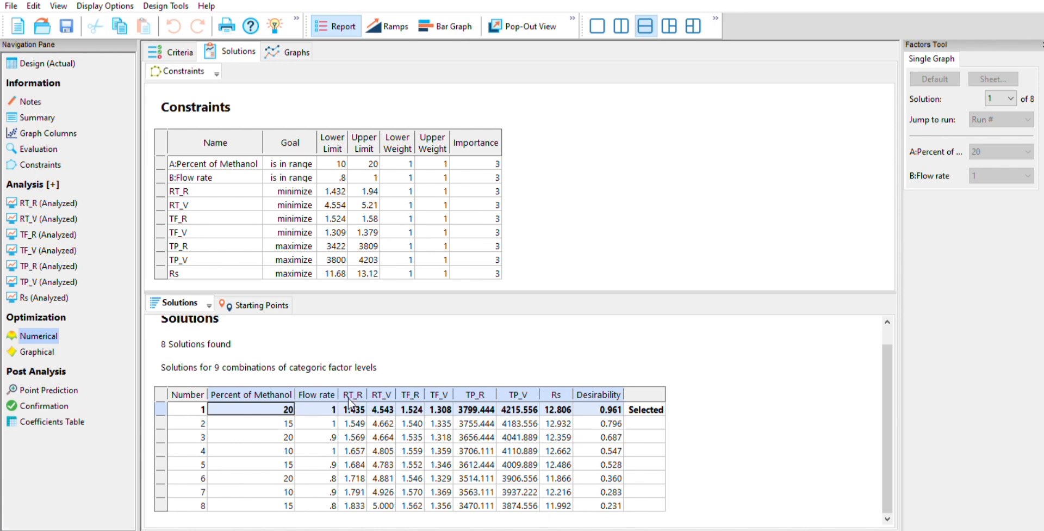
pyautogui.click(256, 305)
pyautogui.click(180, 303)
# Open the numerical optimization graphs for all responses and view them as contour, 3D surface and interaction plots.
pyautogui.click(294, 52)
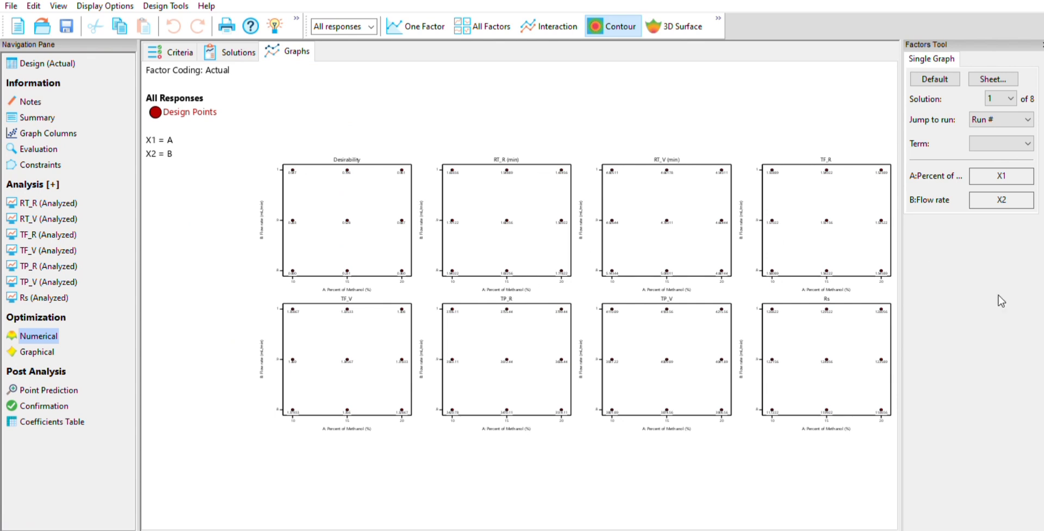
pyautogui.click(675, 26)
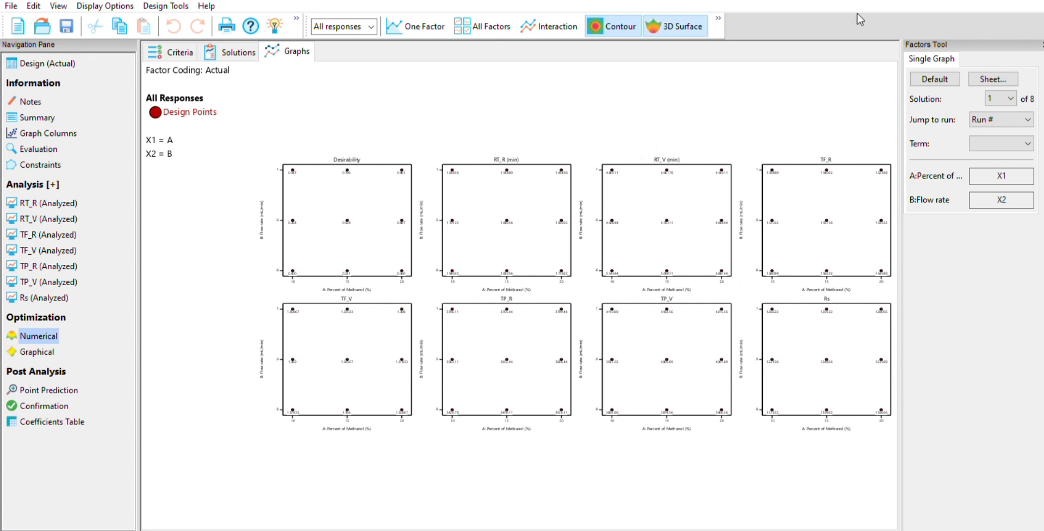
pyautogui.click(612, 26)
pyautogui.click(550, 26)
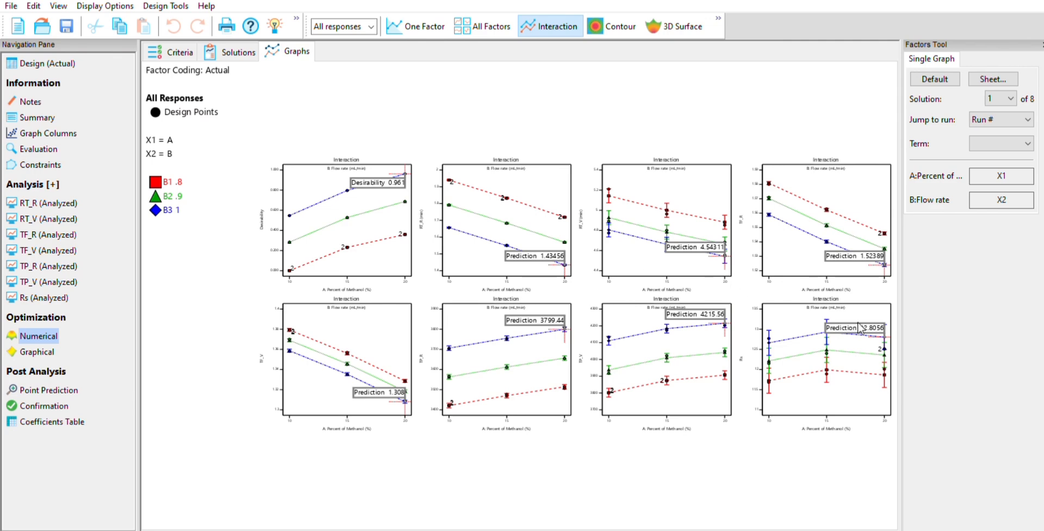
# Review the All Factors plots from Desirability through Rs, and view the One Factor plots for all responses.
pyautogui.click(483, 26)
pyautogui.scroll(-8, 663, 353)
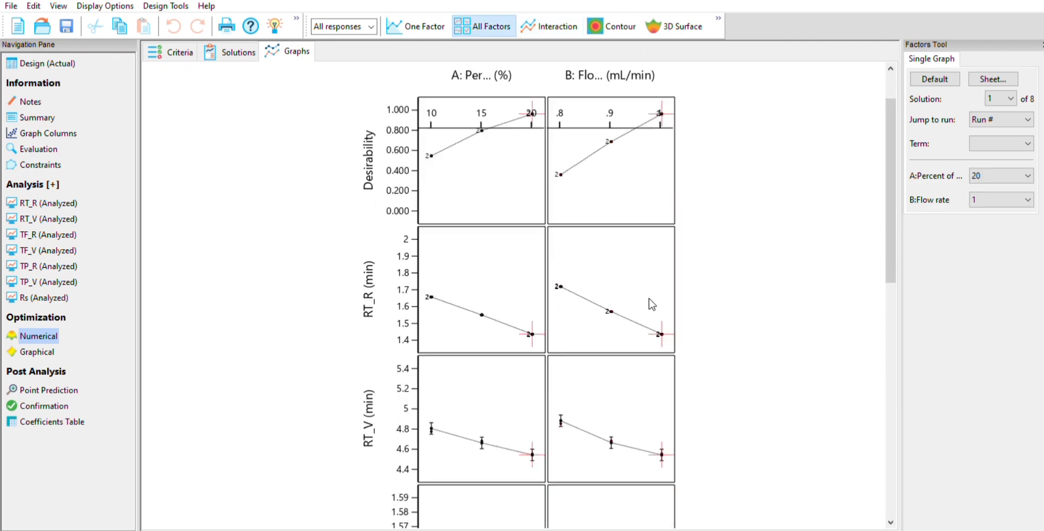
pyautogui.scroll(-4, 658, 337)
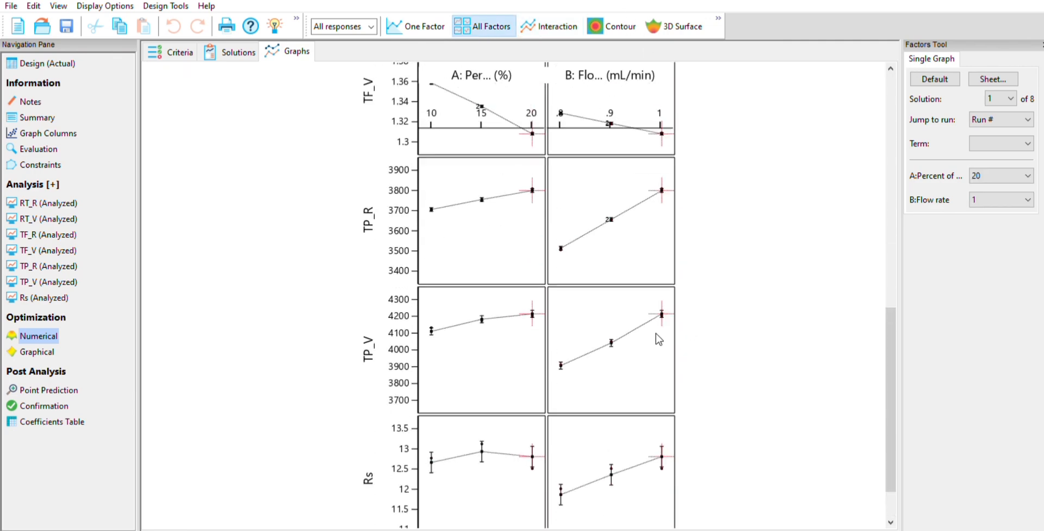
pyautogui.scroll(12, 652, 324)
pyautogui.scroll(6, 647, 239)
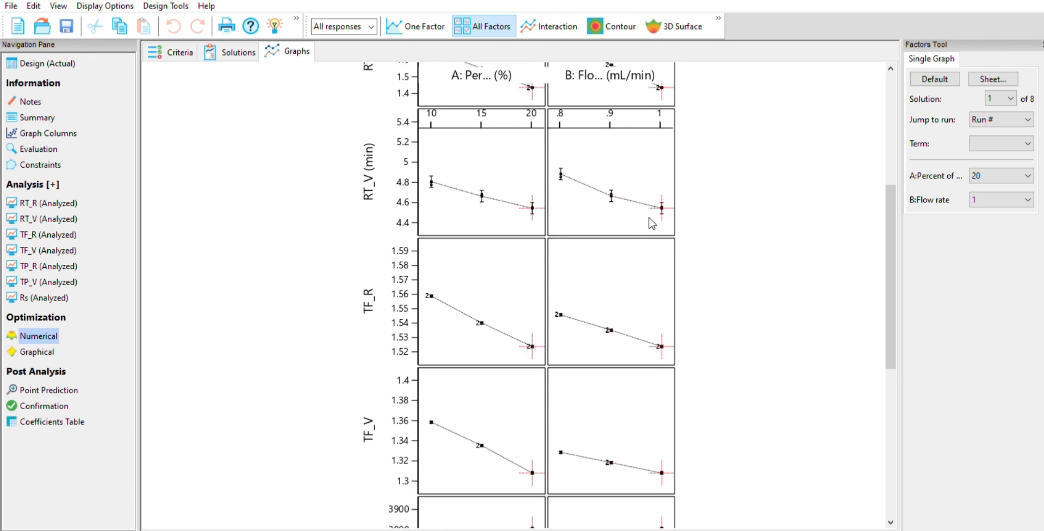
pyautogui.scroll(-3, 635, 214)
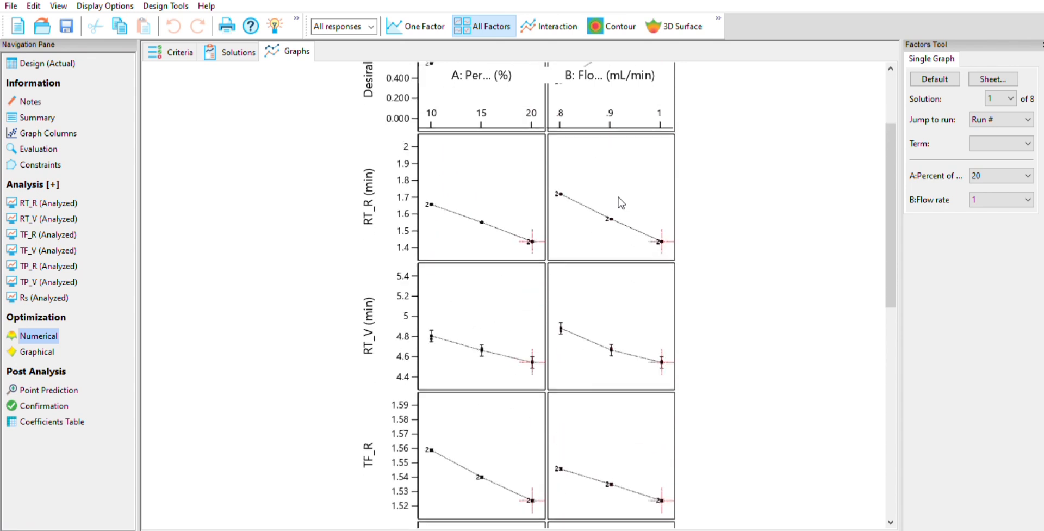
pyautogui.click(416, 26)
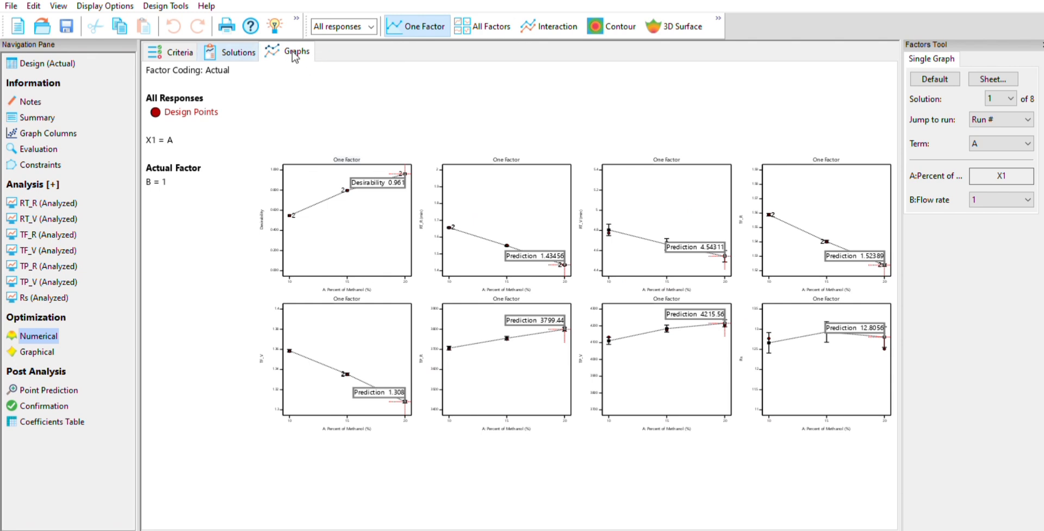
# Return to the numerical solutions and recheck the methanol percentage, flow rate and predicted responses of solution 1.
pyautogui.click(251, 51)
pyautogui.scroll(-1, 410, 494)
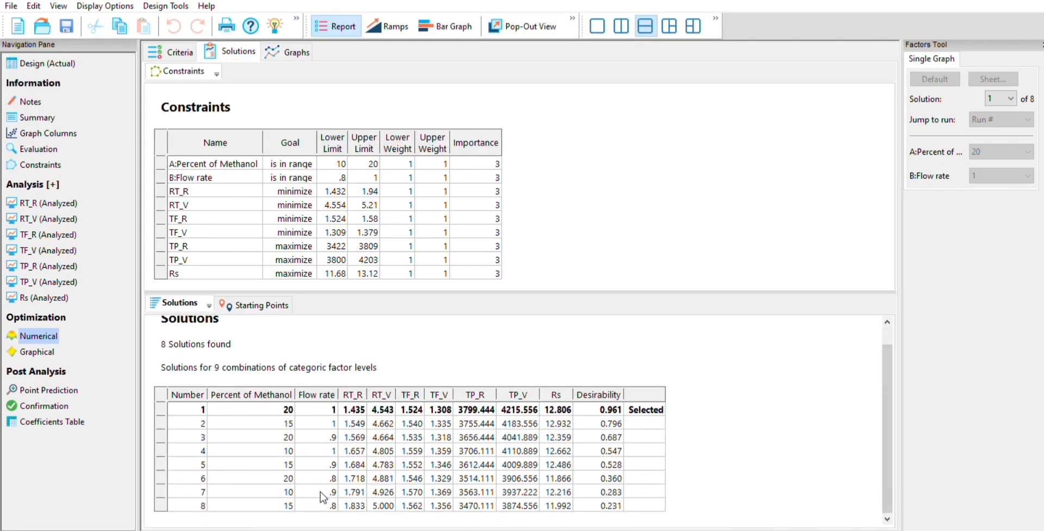
pyautogui.moveTo(264, 407); pyautogui.dragTo(316, 411)
pyautogui.moveTo(387, 507); pyautogui.dragTo(783, 499)
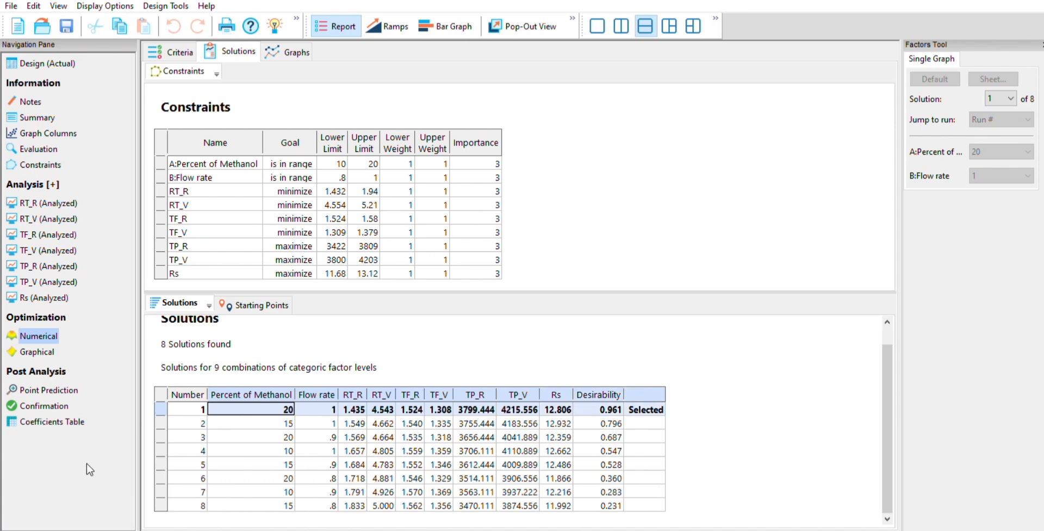
# View the design data table and open the point prediction for solution 1 in the post analysis.
pyautogui.click(57, 427)
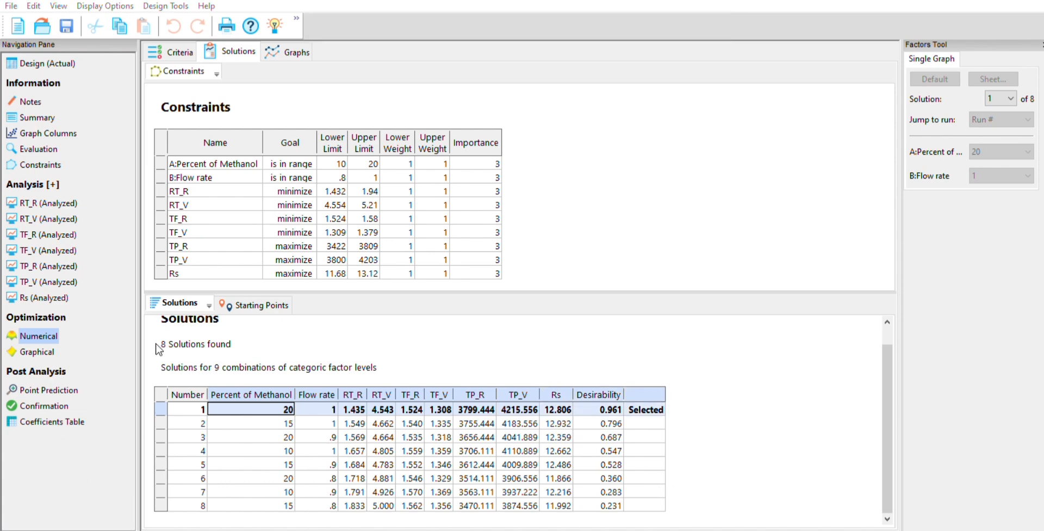
pyautogui.click(429, 67)
pyautogui.scroll(-2, 72, 275)
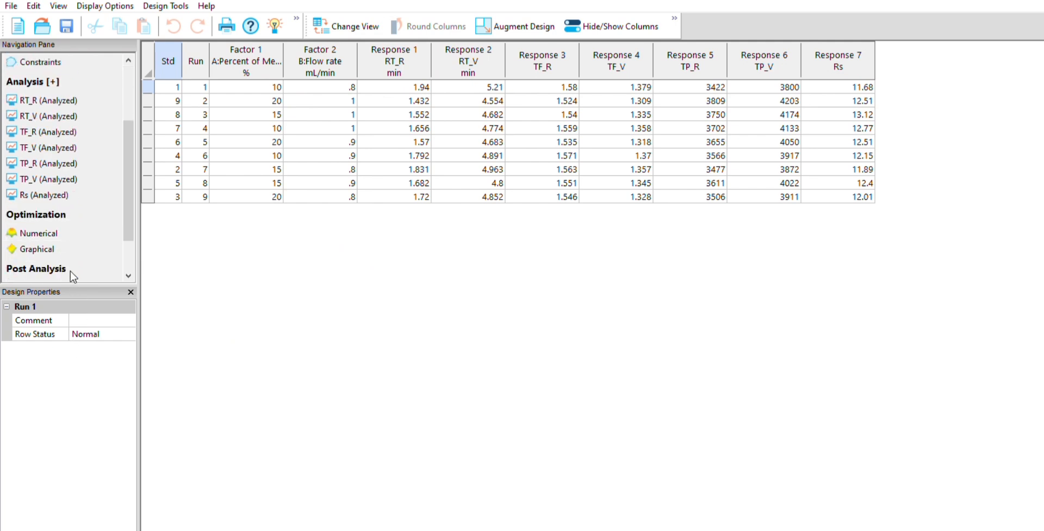
pyautogui.scroll(-2, 62, 271)
pyautogui.click(52, 248)
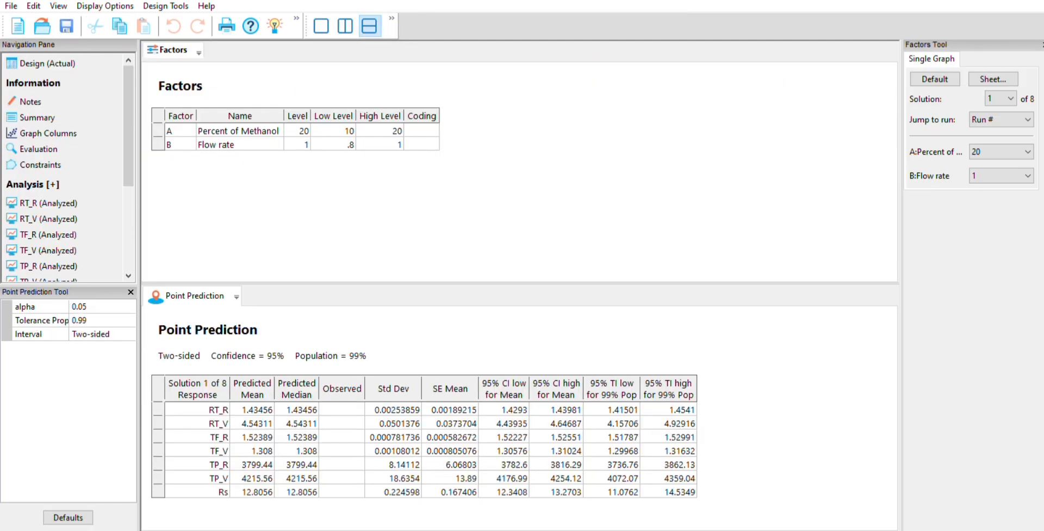
# Open the confirmation analysis and display its factor levels above the predicted response intervals.
pyautogui.scroll(-3, 81, 251)
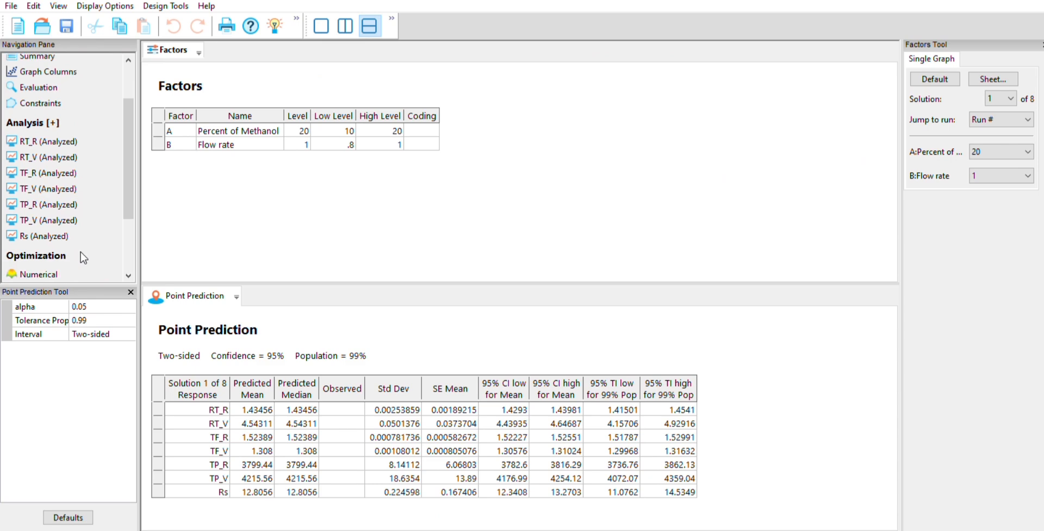
pyautogui.scroll(-1, 81, 261)
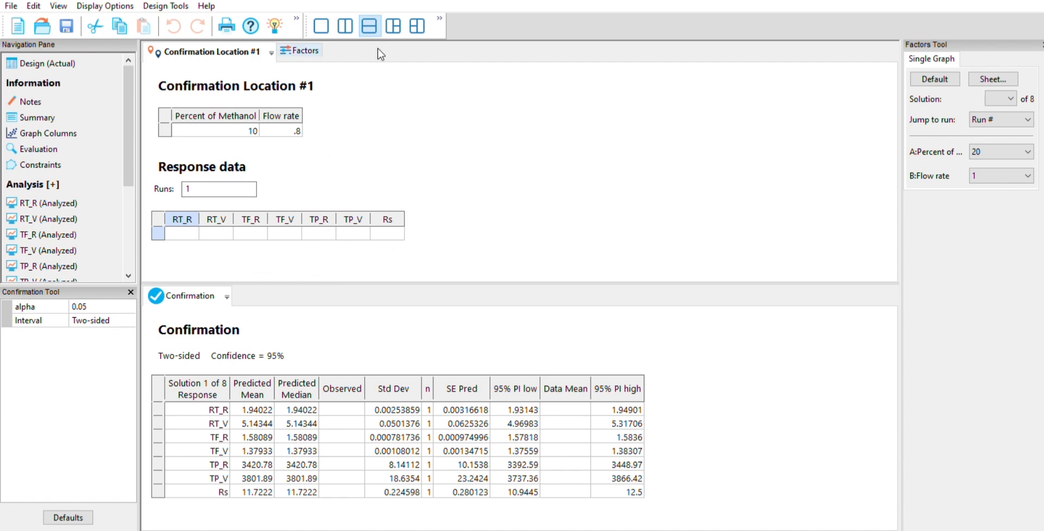
pyautogui.click(299, 50)
# Review the coefficients table with its p-values for all responses, and return to the actual design data.
pyautogui.scroll(-4, 76, 240)
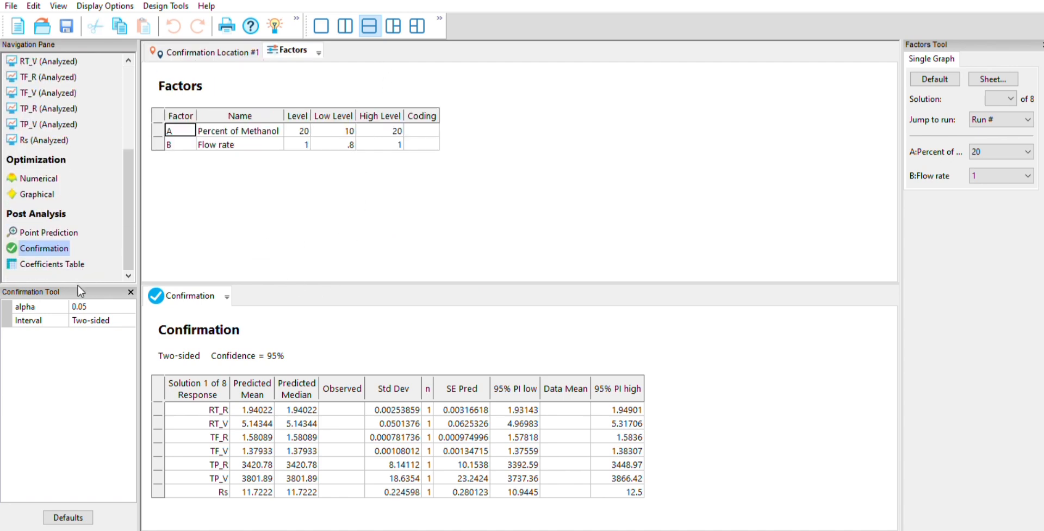
pyautogui.click(52, 264)
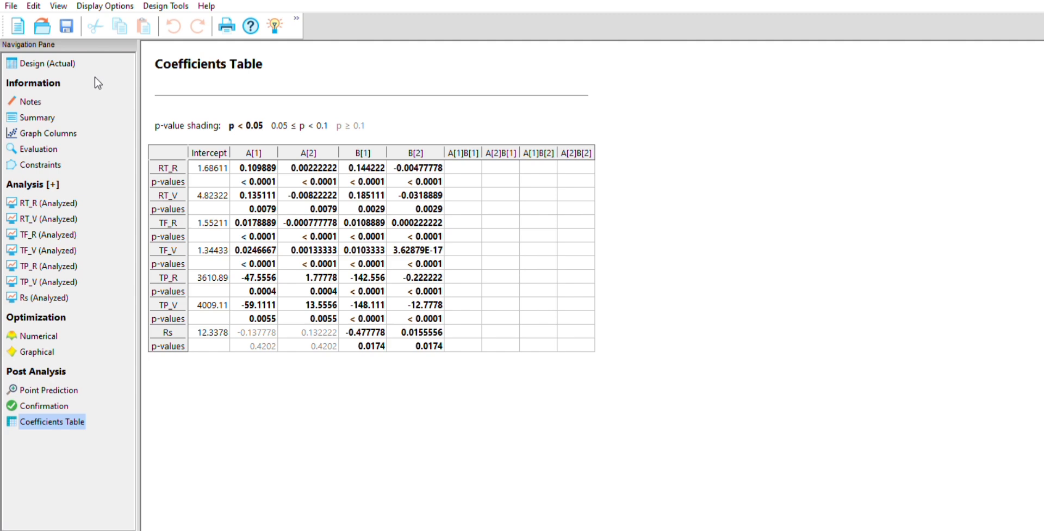
pyautogui.click(86, 63)
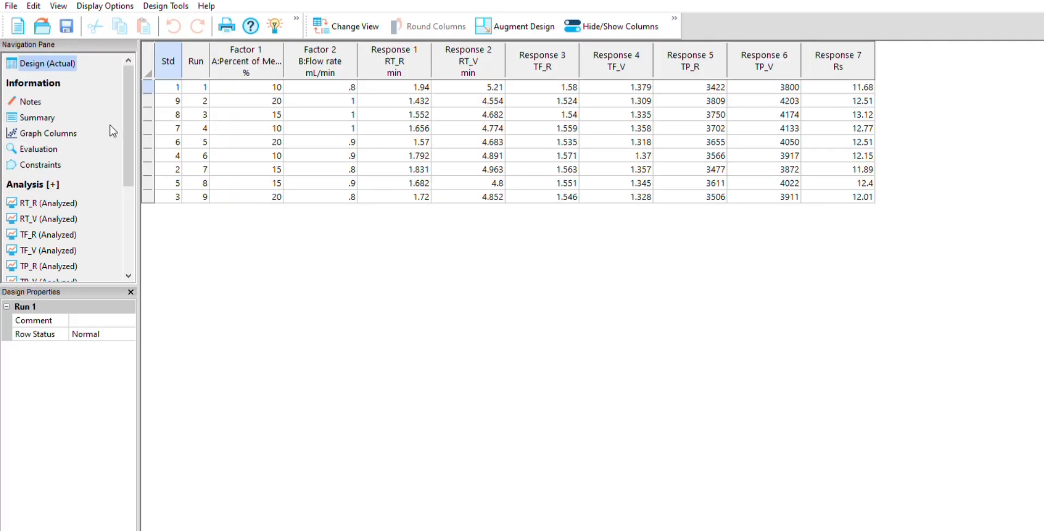